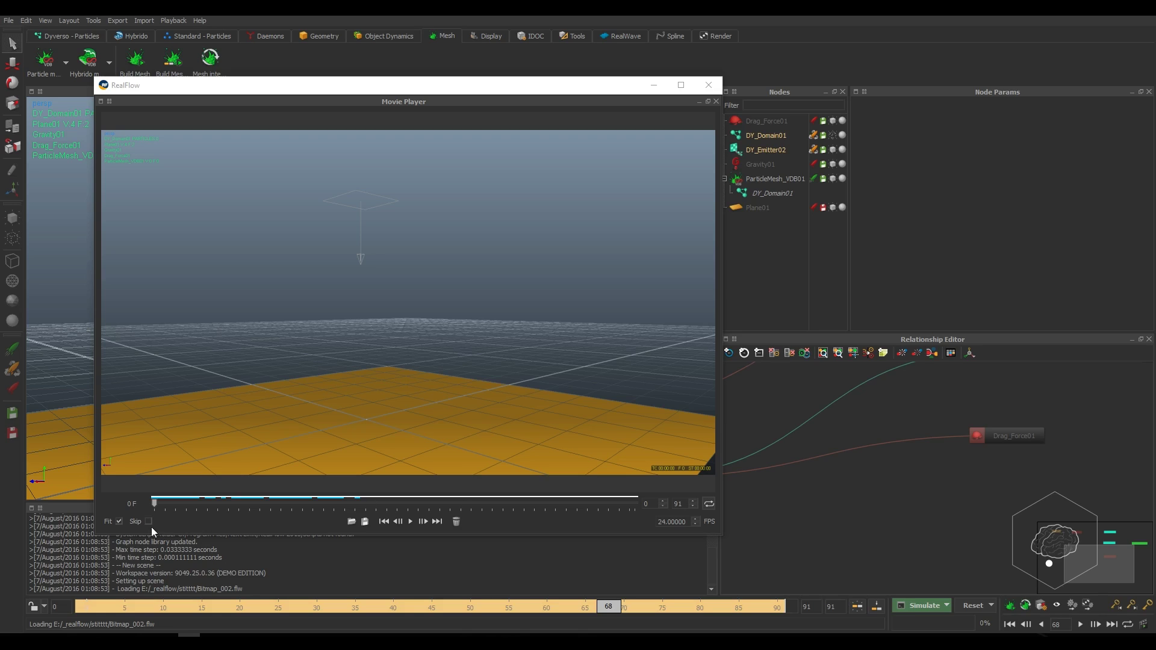
# Play the mesh preview in the Movie Player, close it, and show ParticleMesh_VDB01's Node Params.
pyautogui.click(411, 522)
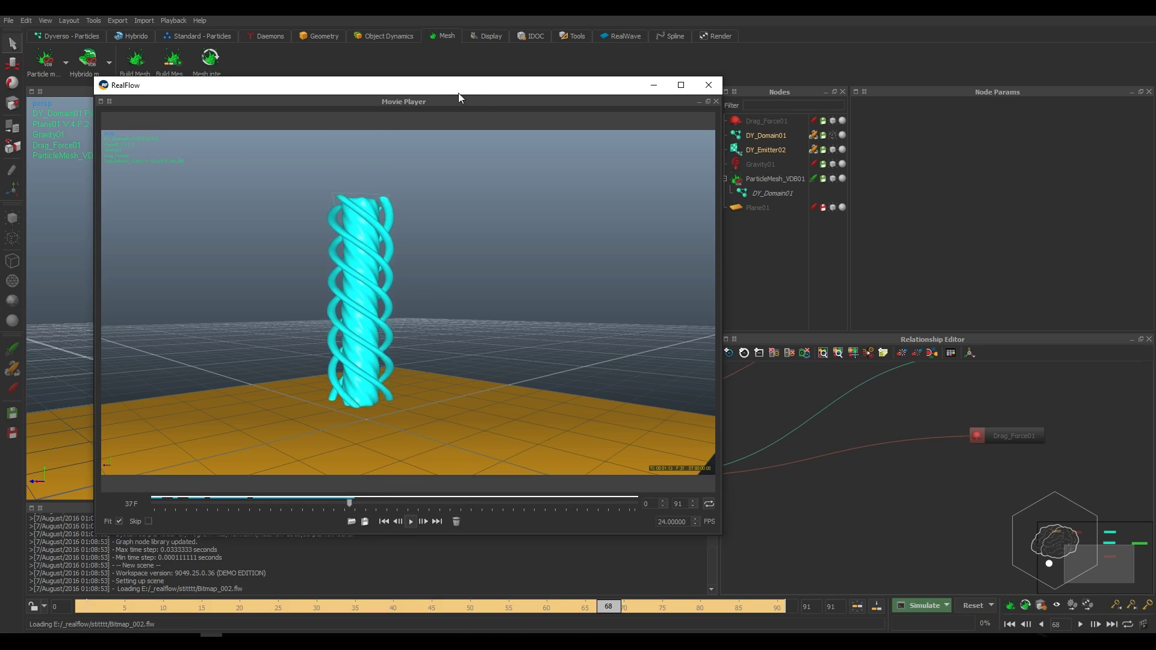
pyautogui.moveTo(446, 95); pyautogui.dragTo(461, 94)
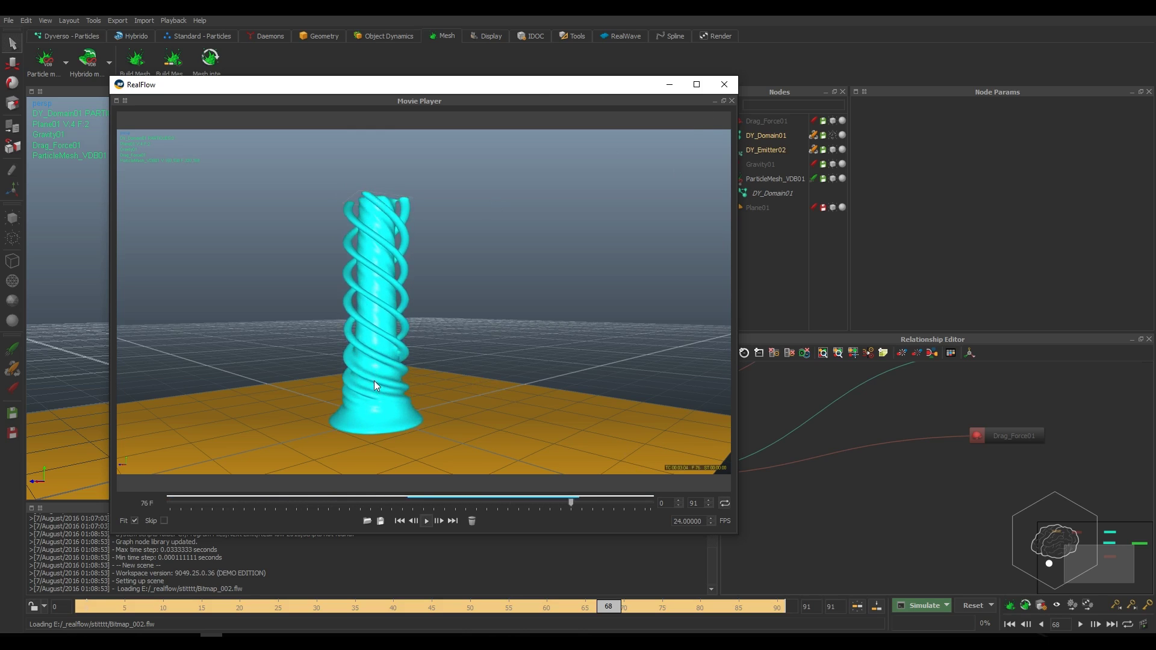
pyautogui.click(724, 85)
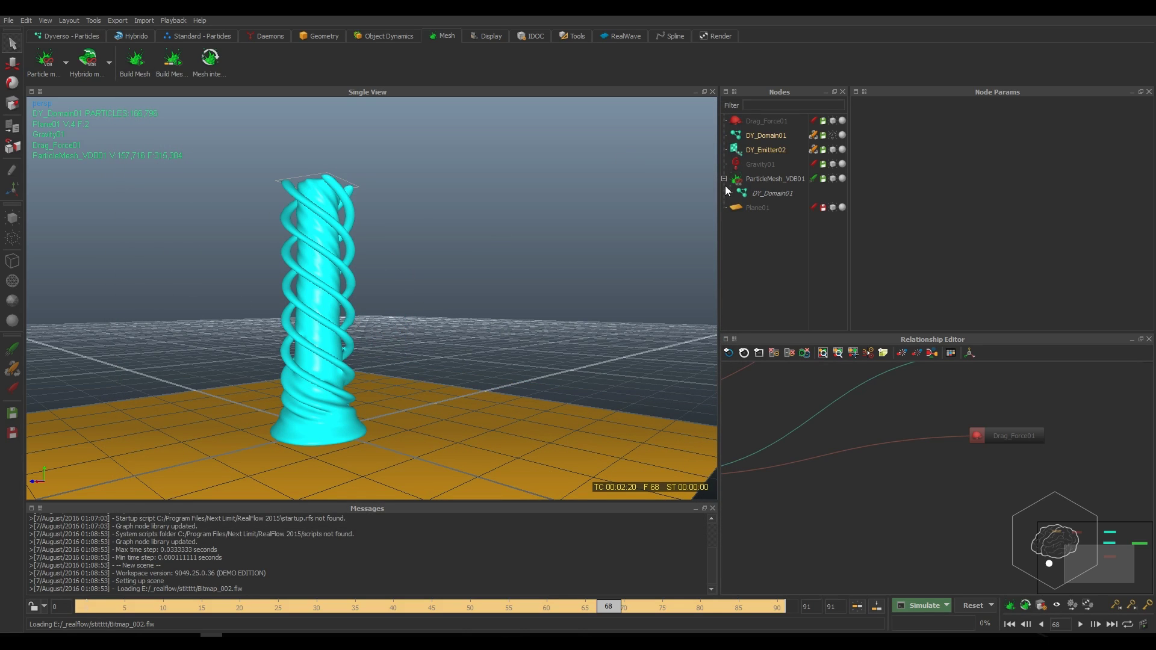
pyautogui.click(781, 178)
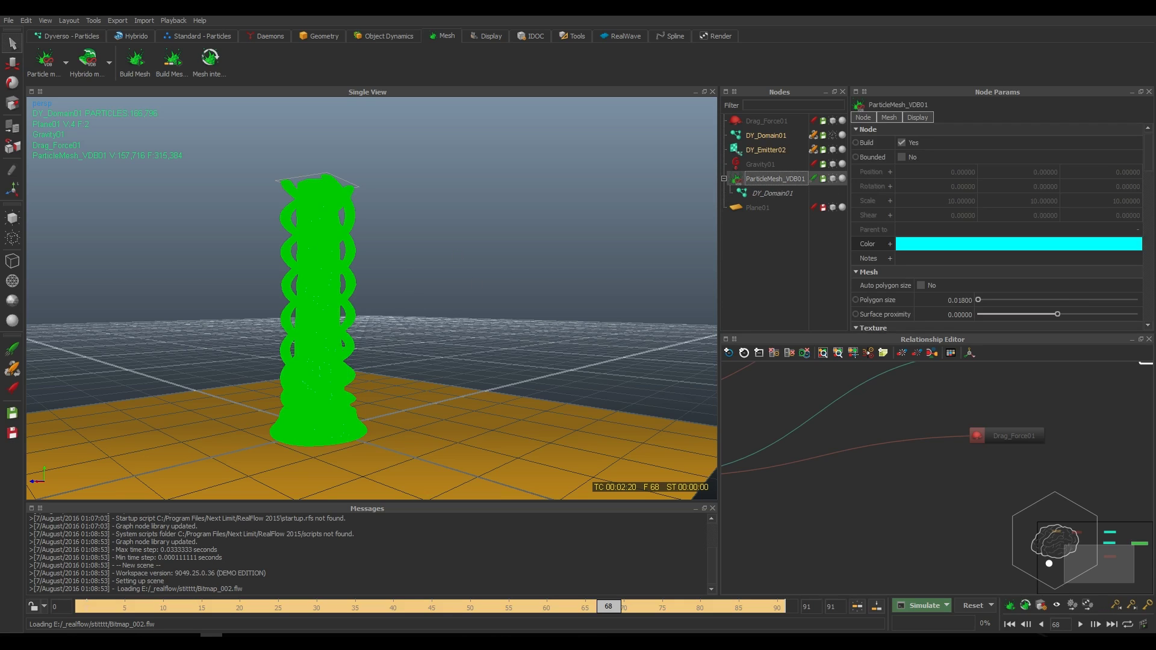
# Switch to File Explorer's meshes folder and scroll through the ParticleMesh_VDB01 .abc files.
pyautogui.hotkey('alt', 'Tab')
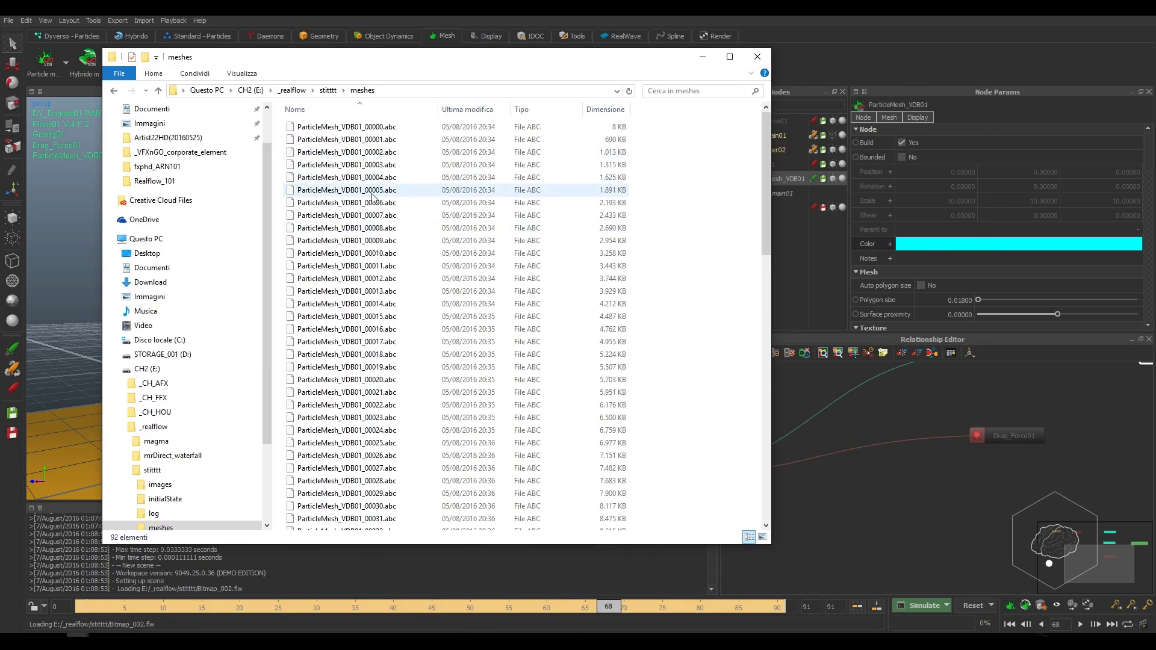
pyautogui.scroll(-10, 418, 301)
pyautogui.scroll(6, 417, 304)
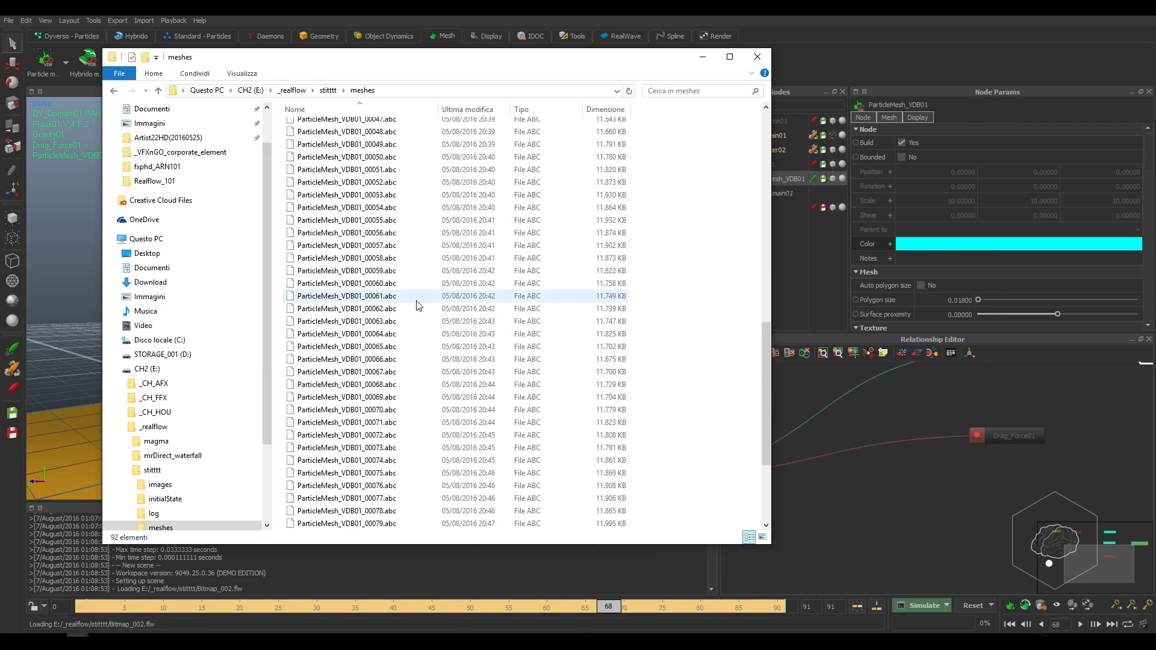
pyautogui.scroll(4, 418, 304)
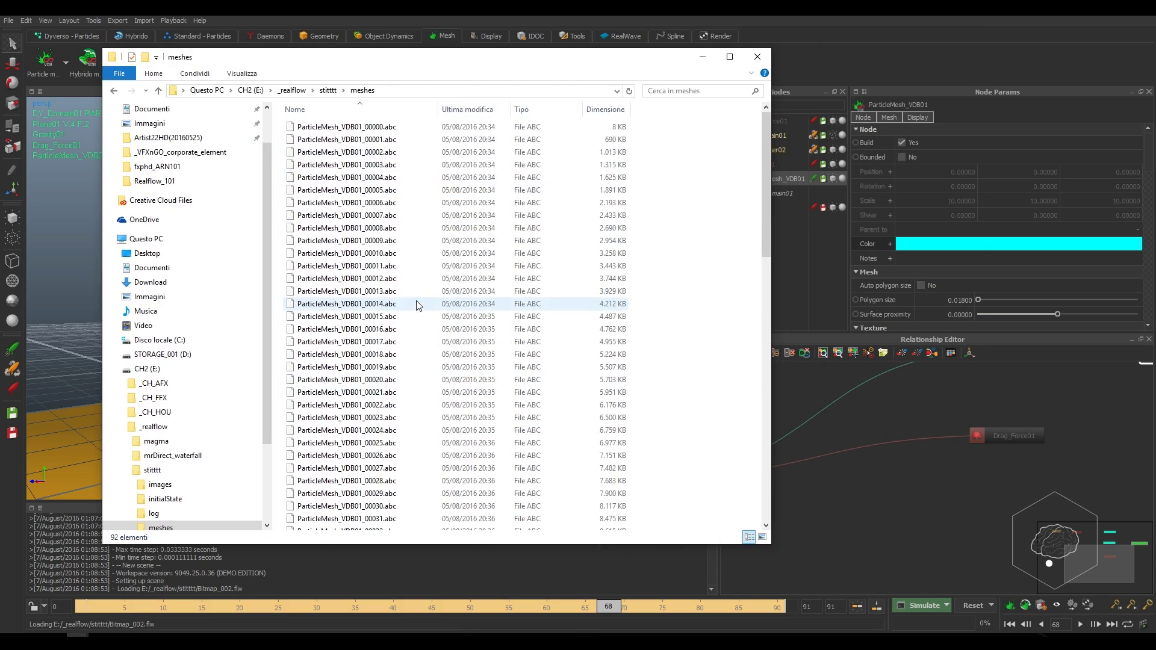
# Minimize Explorer, deselect the ParticleMesh_VDB01 node in RealFlow, and switch to the empty Maya scene.
pyautogui.click(703, 56)
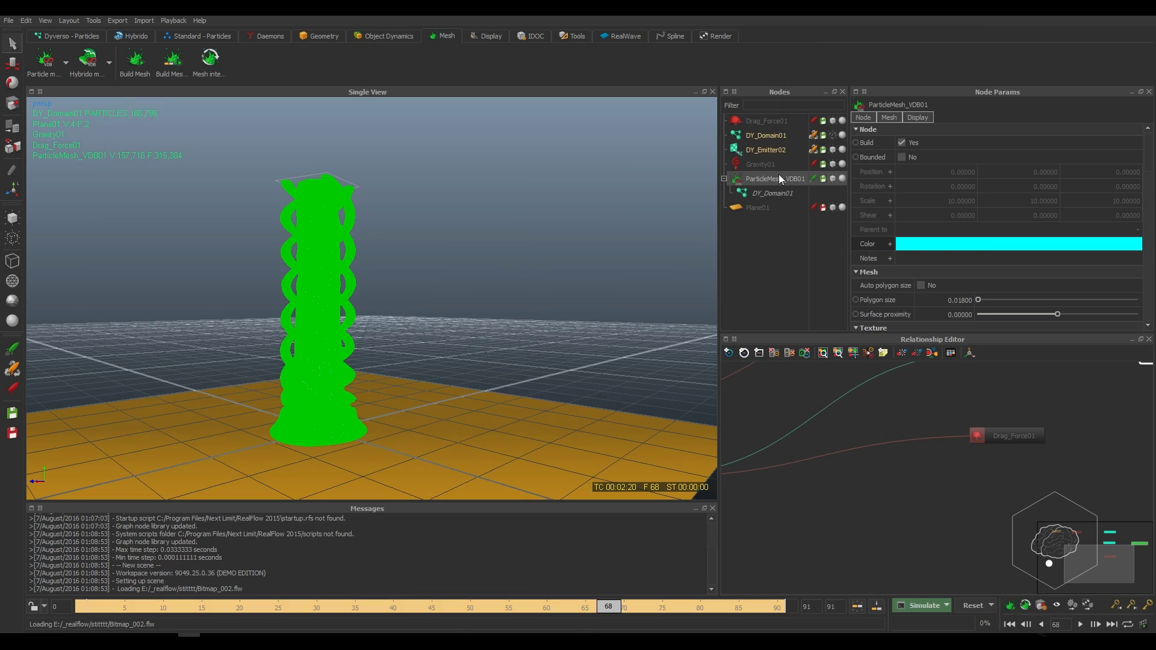
pyautogui.scroll(-10, 1039, 251)
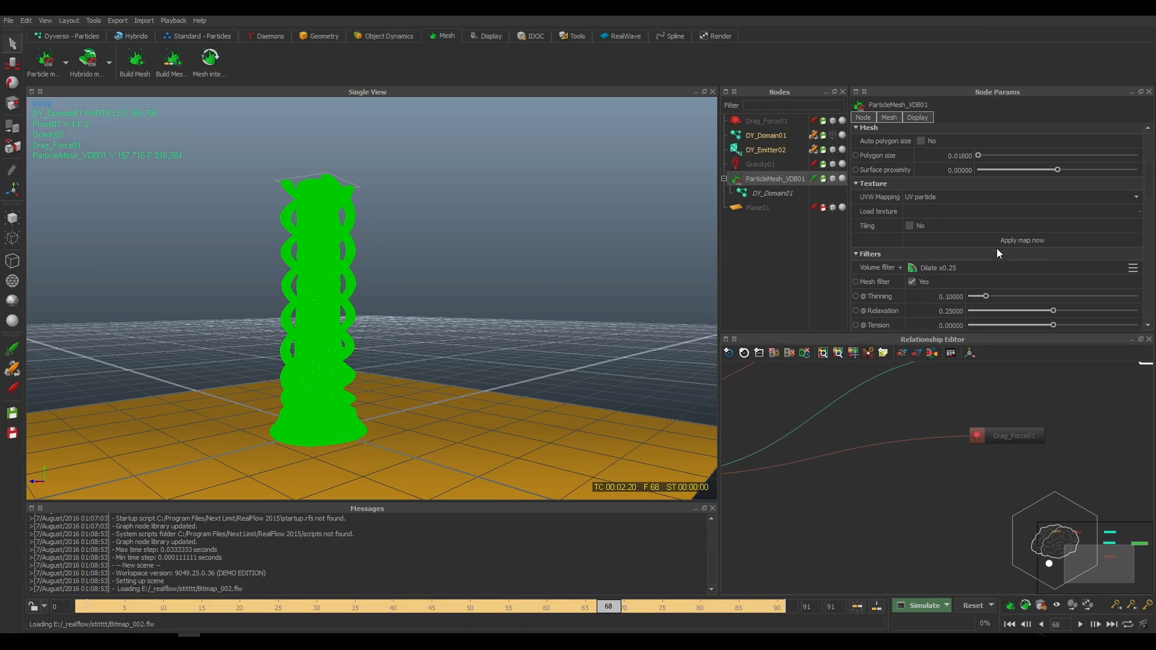
pyautogui.scroll(10, 919, 291)
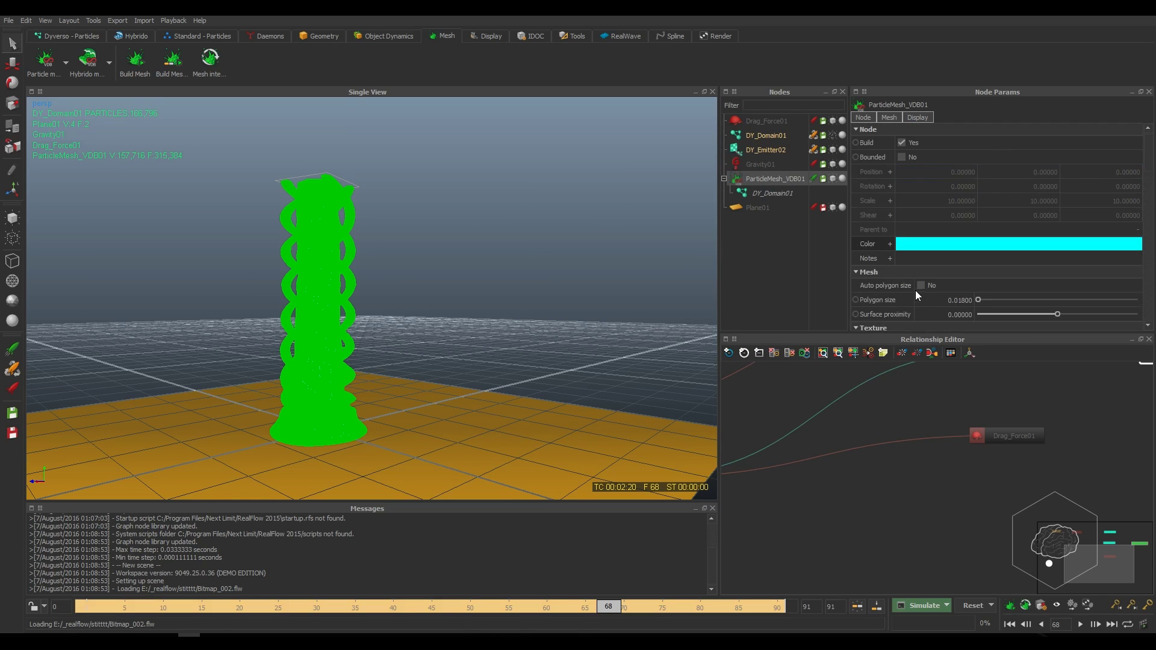
pyautogui.click(263, 283)
pyautogui.scroll(3, 344, 294)
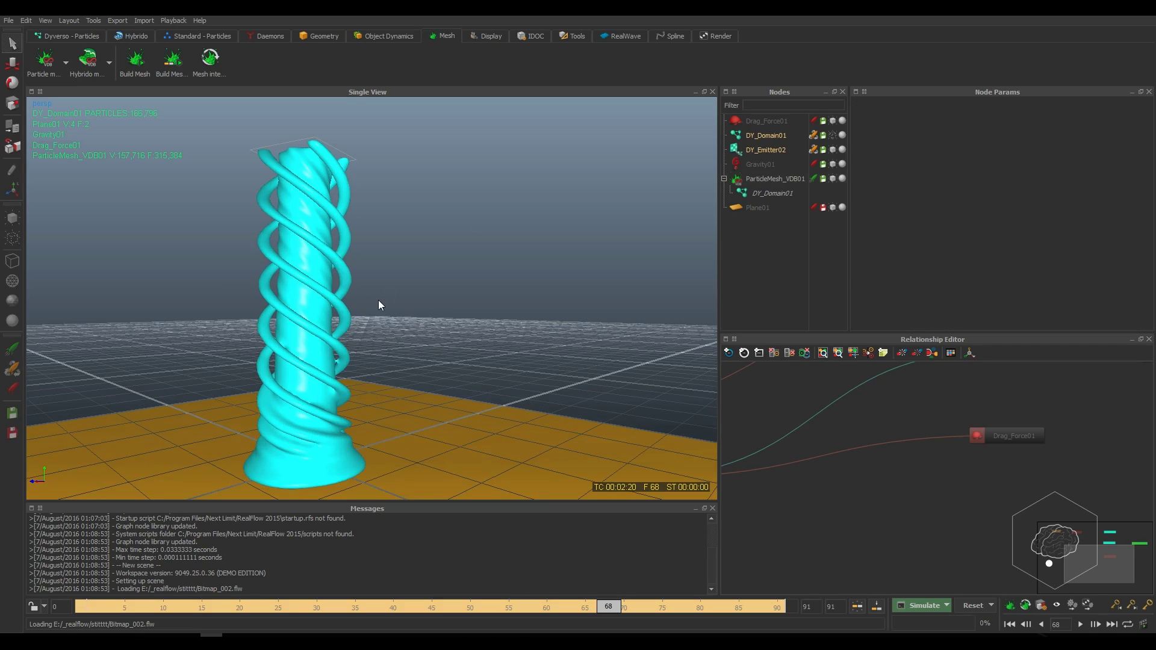
pyautogui.scroll(-2, 310, 378)
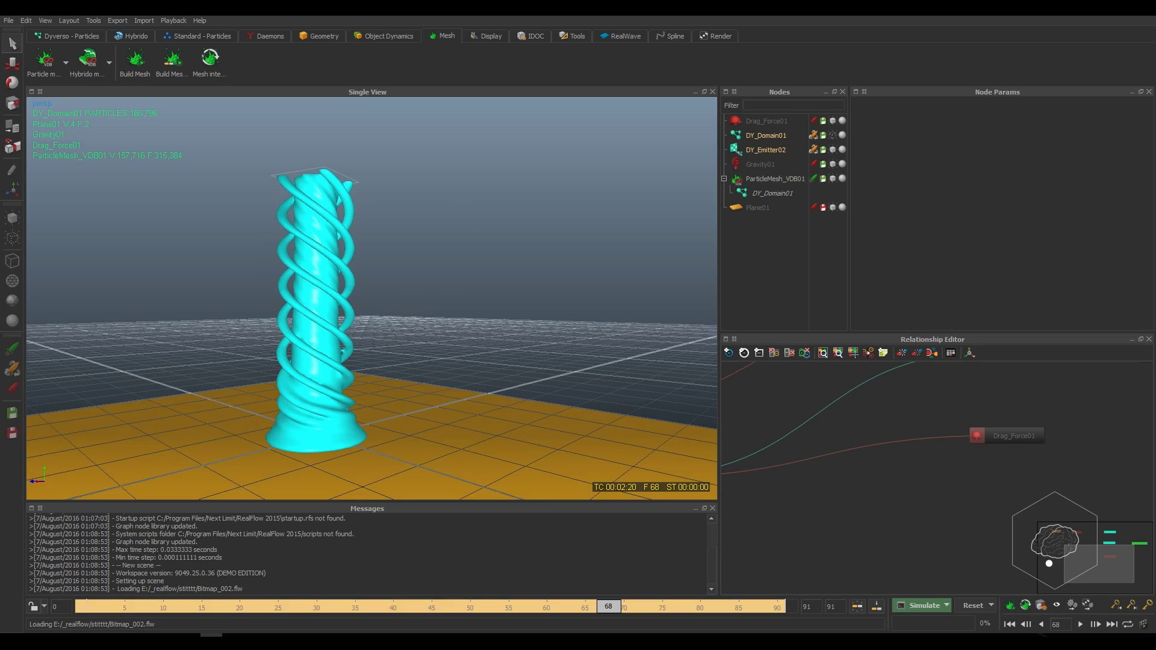
pyautogui.moveTo(233, 635)
pyautogui.click(319, 589)
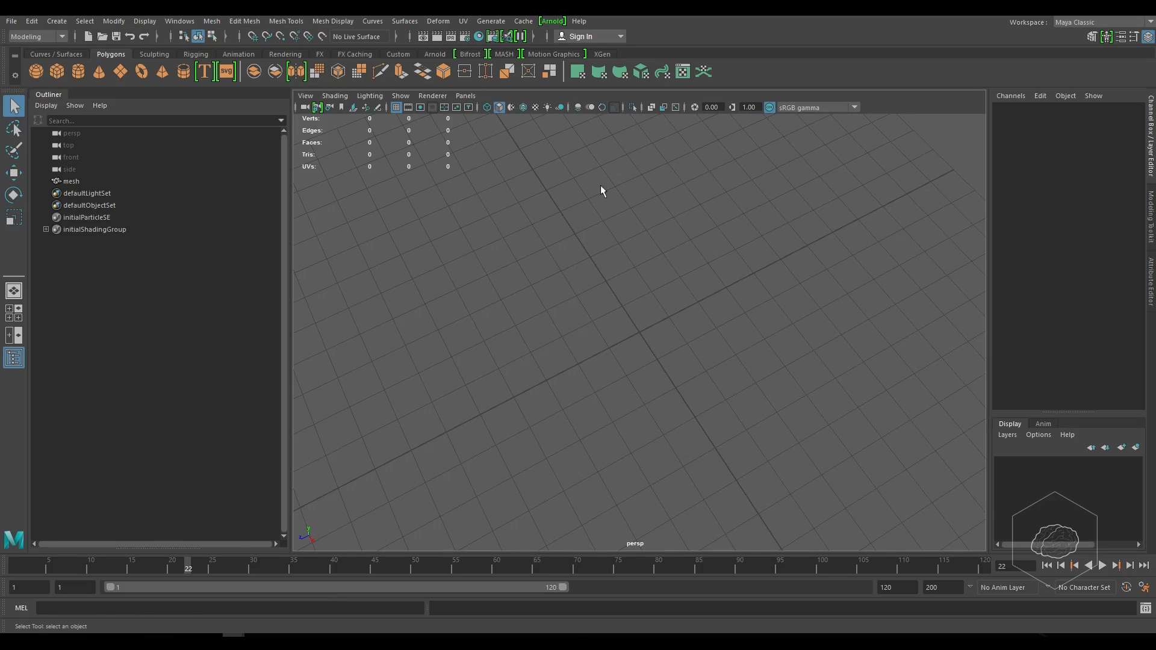
# Import ParticleMesh_VDB01_00000.abc through Cache > Alembic Cache > Import Alembic, creating mesh1.
pyautogui.click(524, 23)
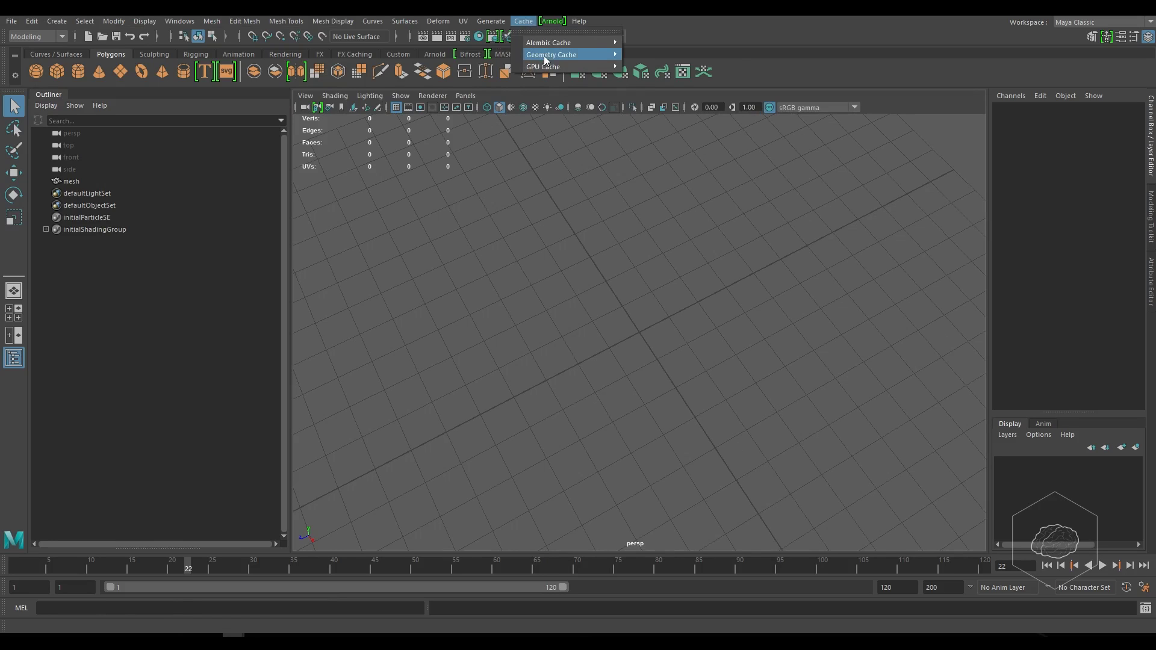
pyautogui.moveTo(555, 47)
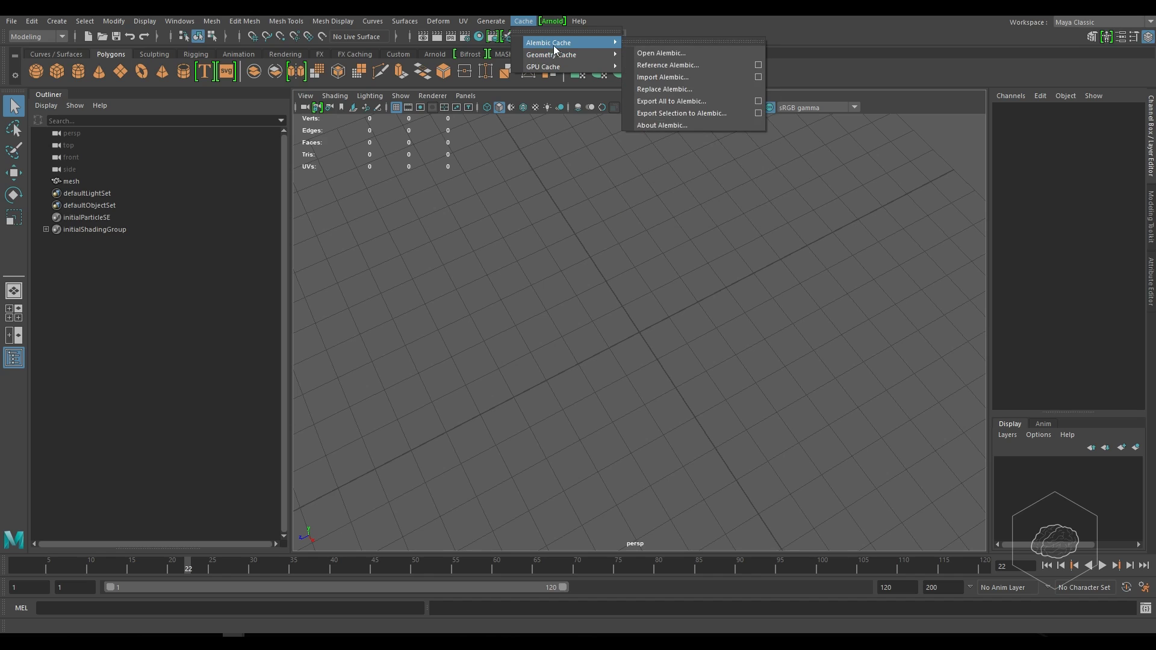
pyautogui.click(693, 80)
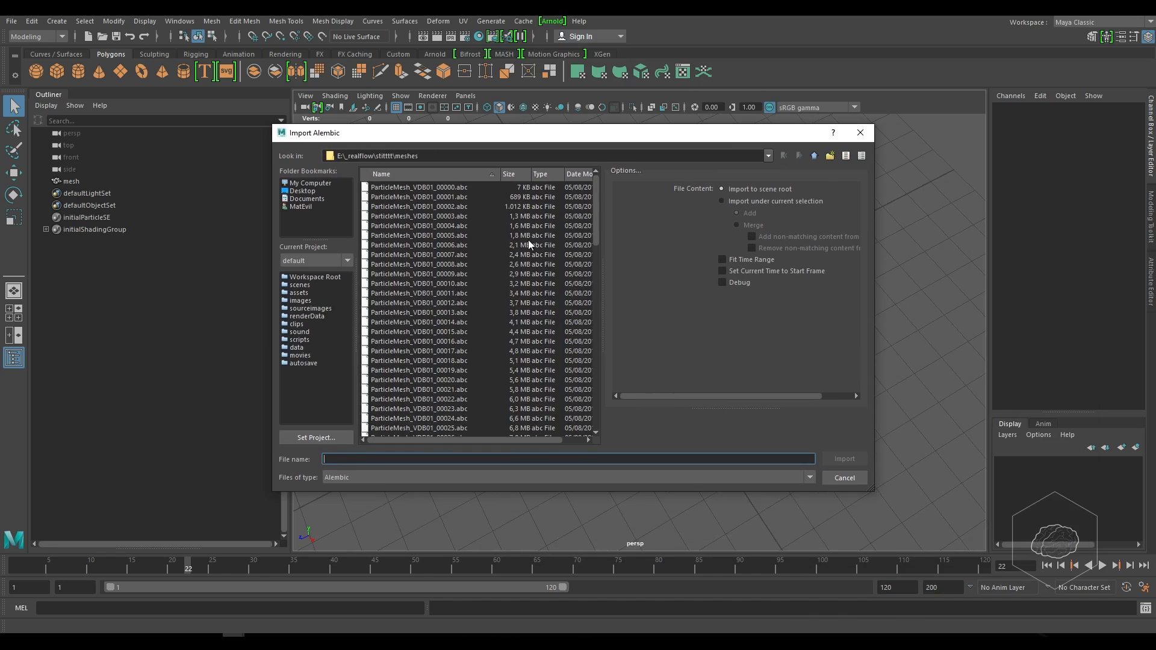
pyautogui.click(458, 188)
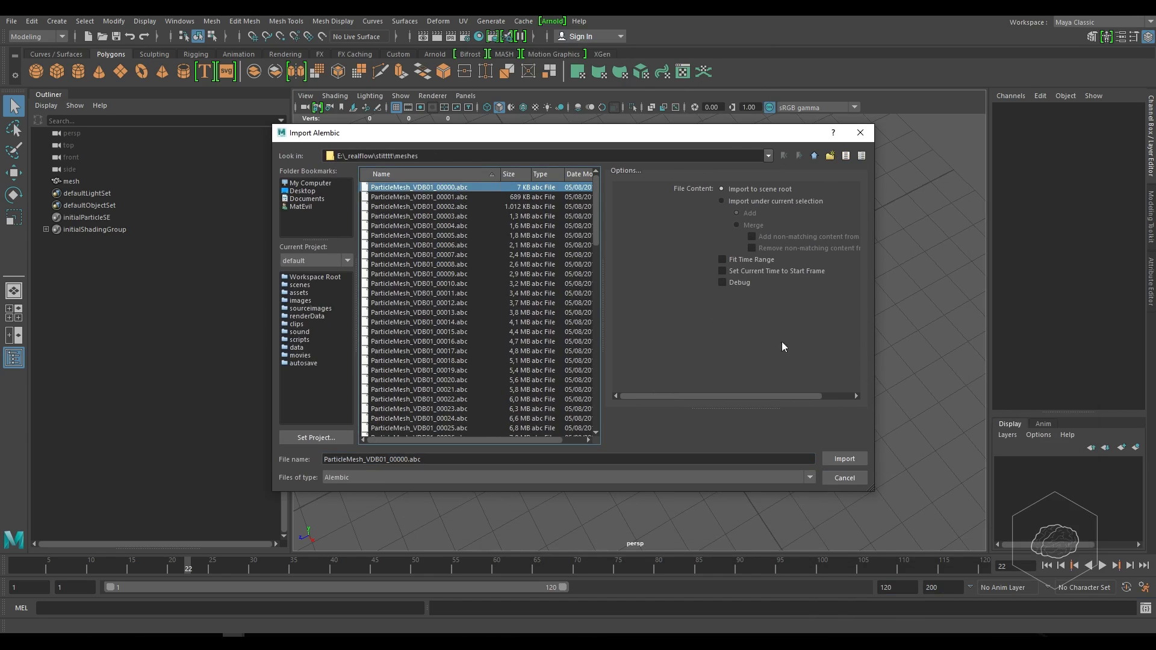
pyautogui.click(845, 459)
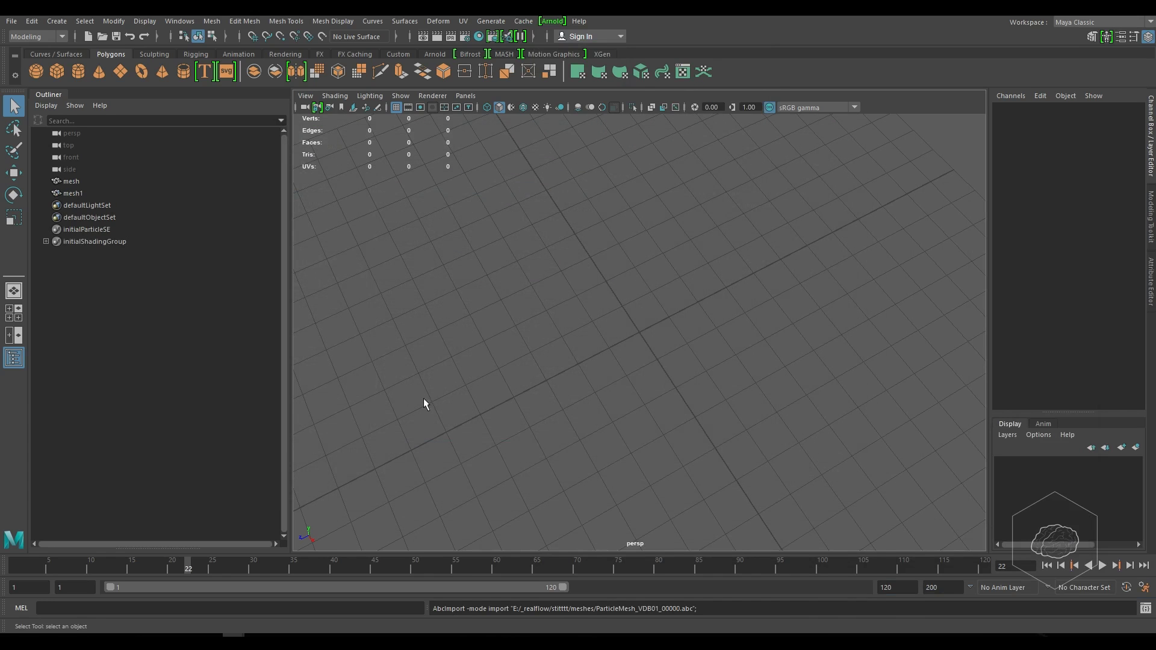
# Frame the scene and tear off the Cache > Alembic Cache menu as a floating window.
pyautogui.press('a')
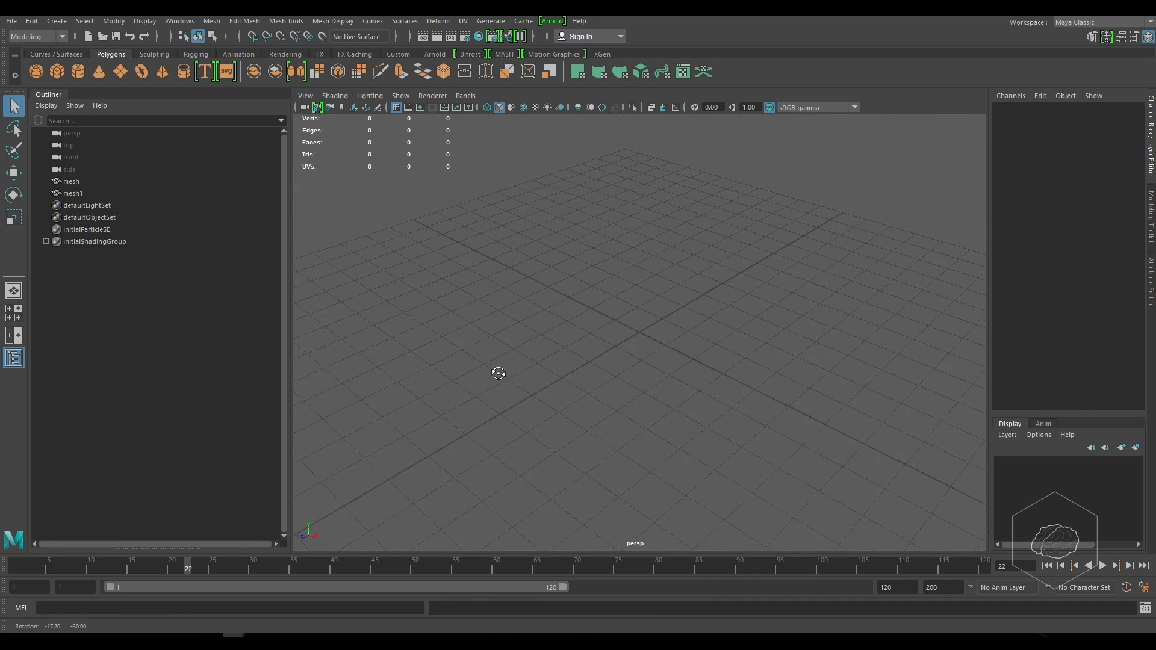
pyautogui.click(527, 22)
pyautogui.click(569, 30)
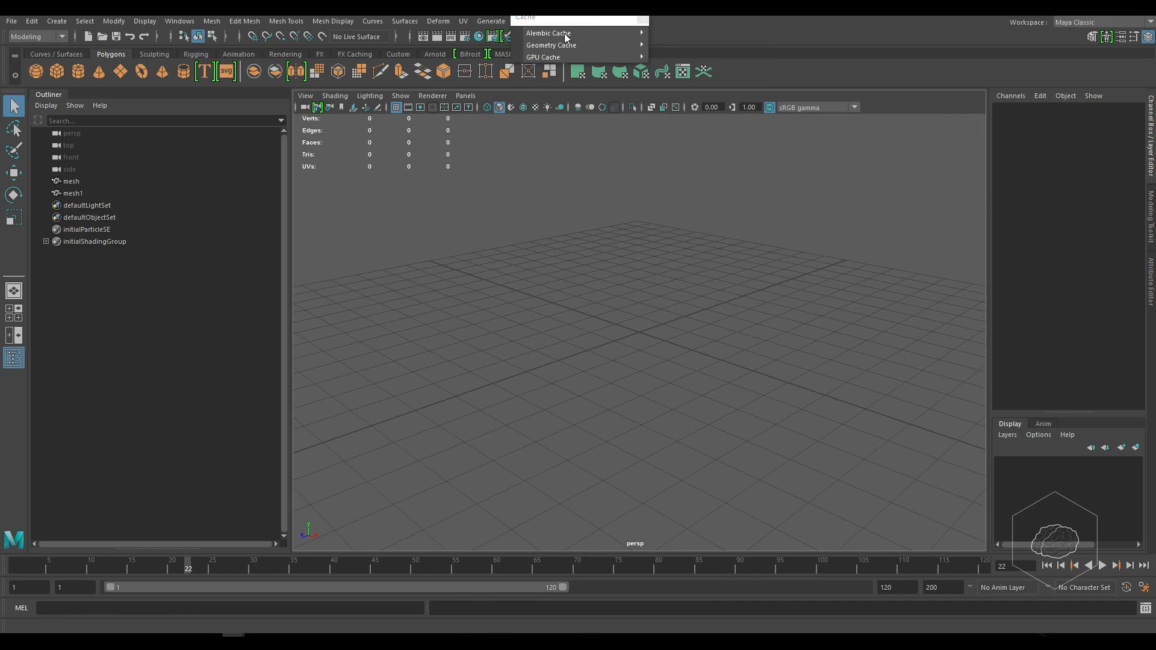
pyautogui.moveTo(602, 33)
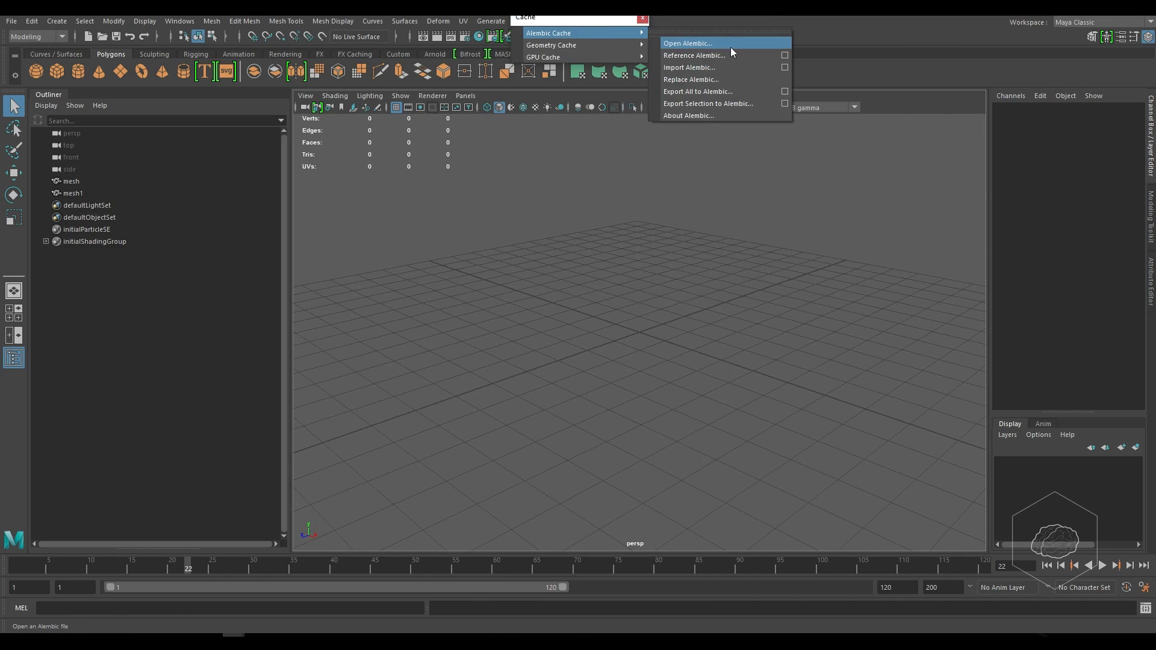
pyautogui.click(733, 18)
pyautogui.moveTo(764, 102); pyautogui.dragTo(487, 210)
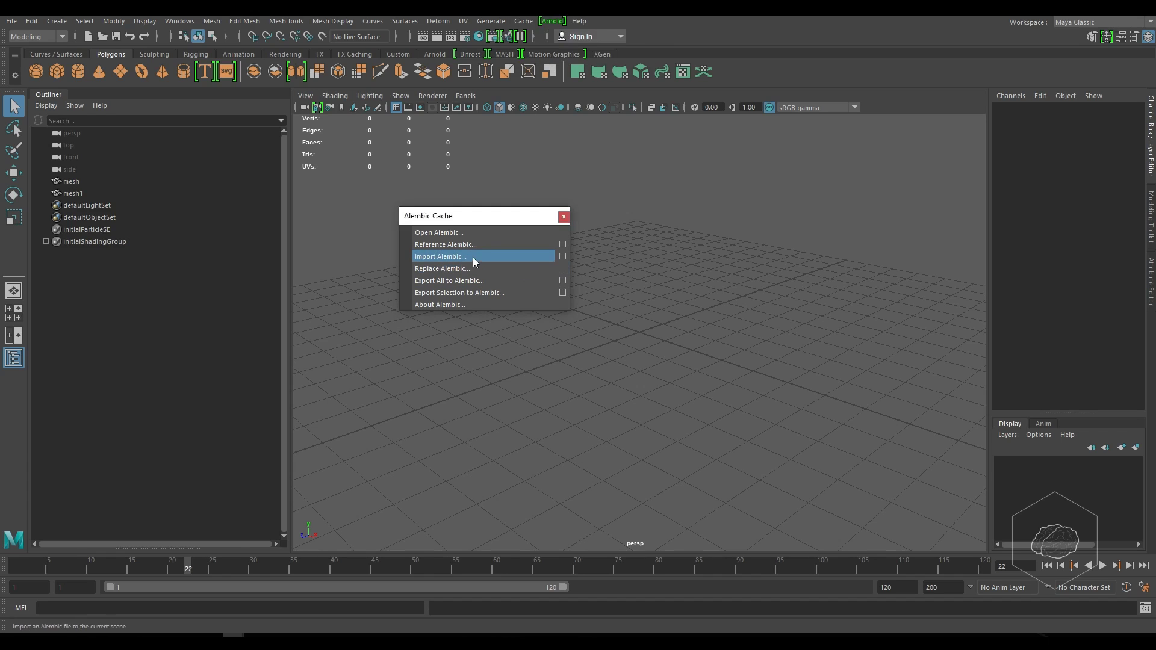
# Import ParticleMesh_VDB01_00006.abc as mesh2 and scrub the timeline back to frame 13.
pyautogui.moveTo(627, 212); pyautogui.dragTo(591, 186)
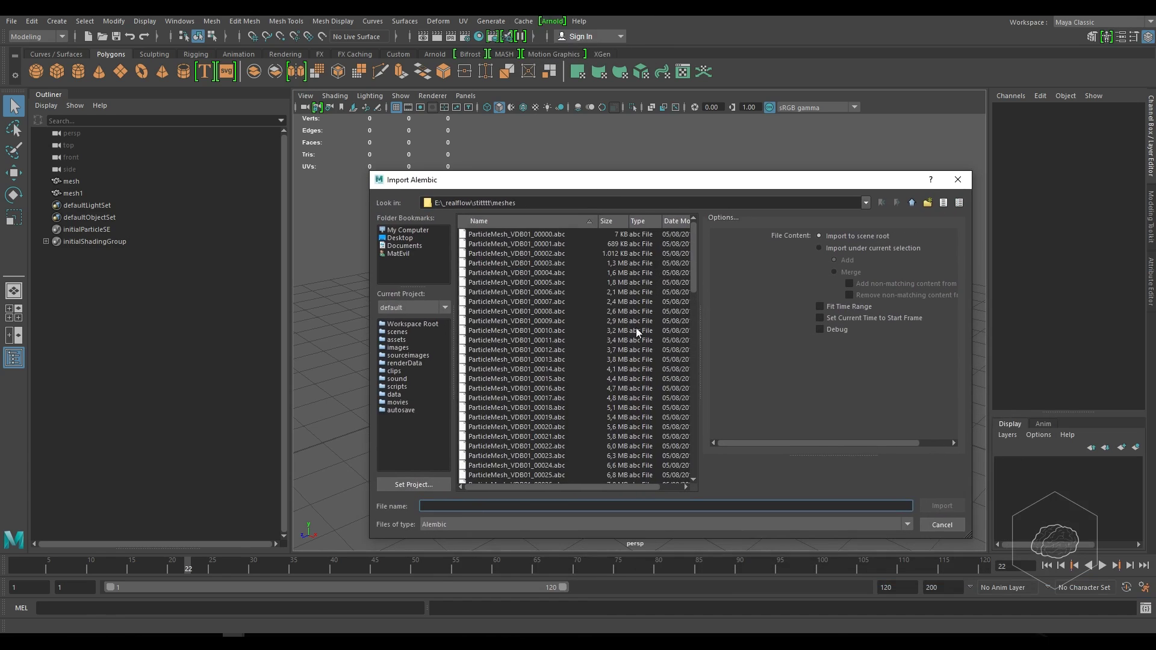
pyautogui.click(527, 292)
pyautogui.click(941, 506)
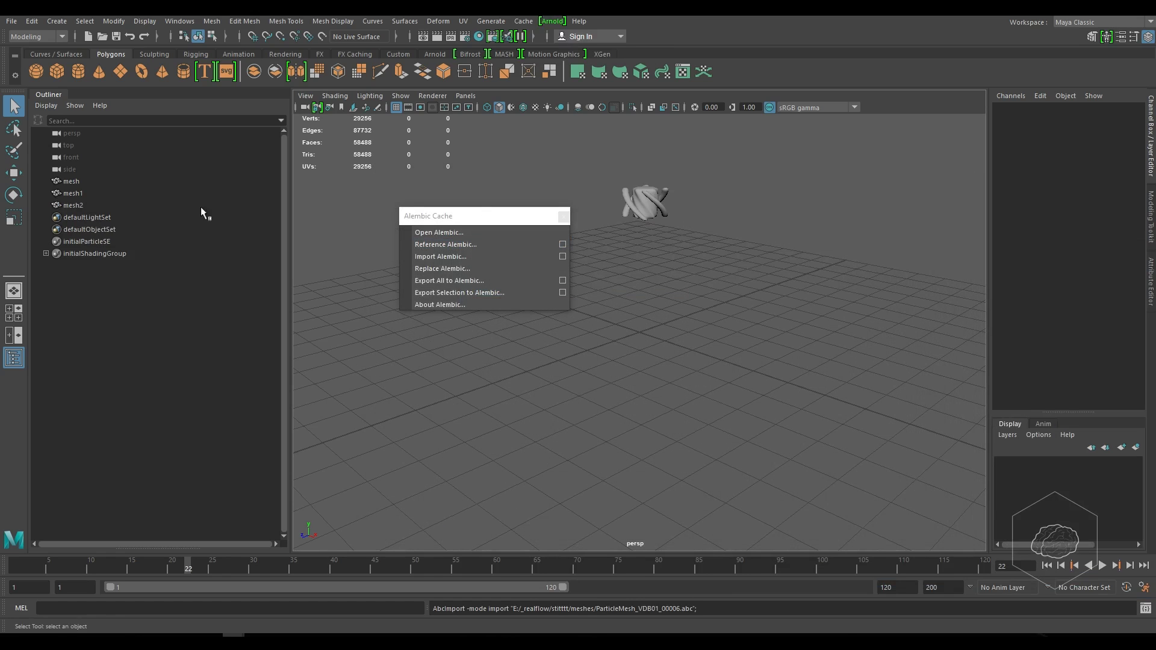
pyautogui.moveTo(114, 569)
pyautogui.mouseDown()
pyautogui.moveTo(686, 572)
pyautogui.moveTo(16, 570)
pyautogui.mouseUp()
pyautogui.hotkey('alt', 'Tab')
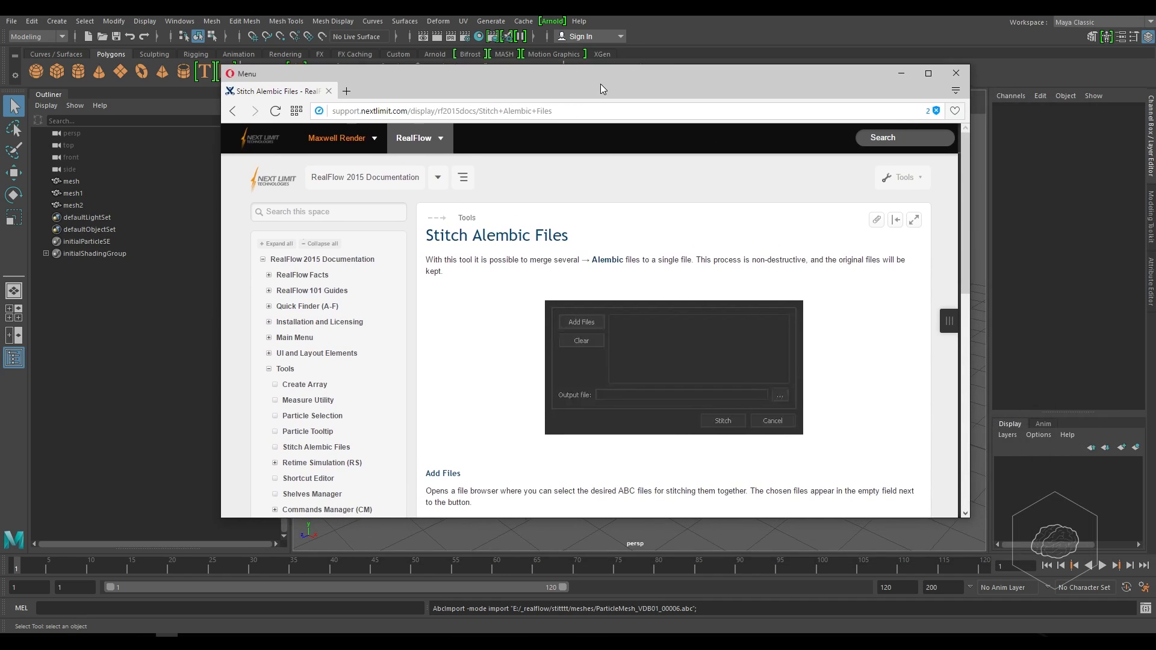
pyautogui.moveTo(655, 99); pyautogui.dragTo(641, 103)
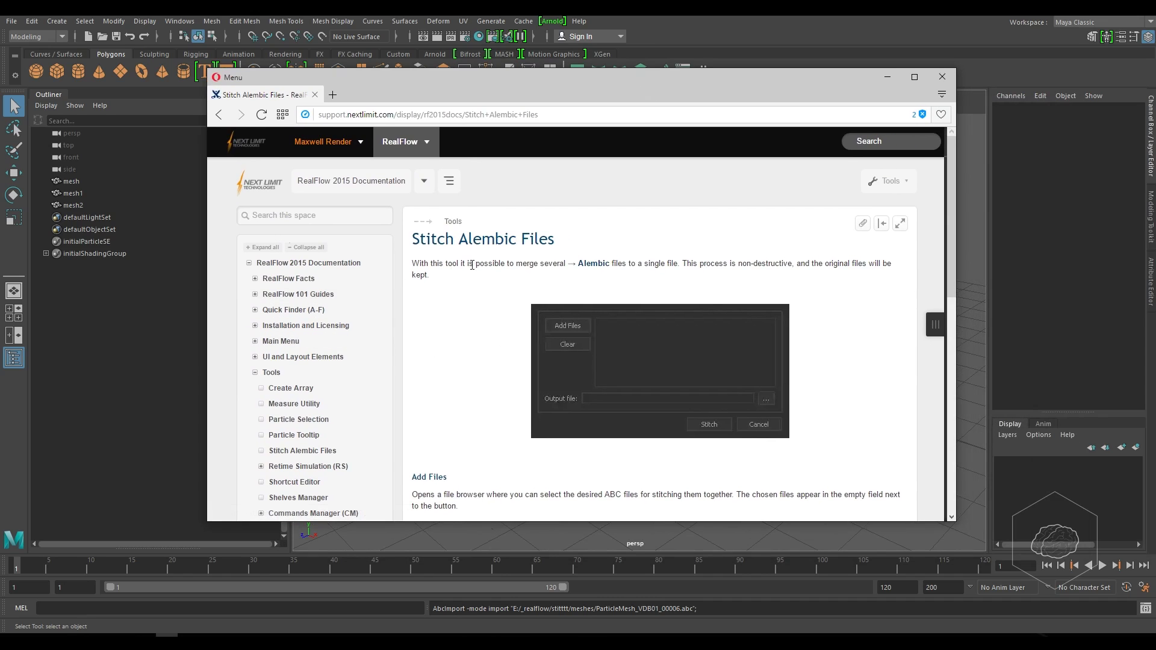
pyautogui.moveTo(418, 242); pyautogui.dragTo(665, 247)
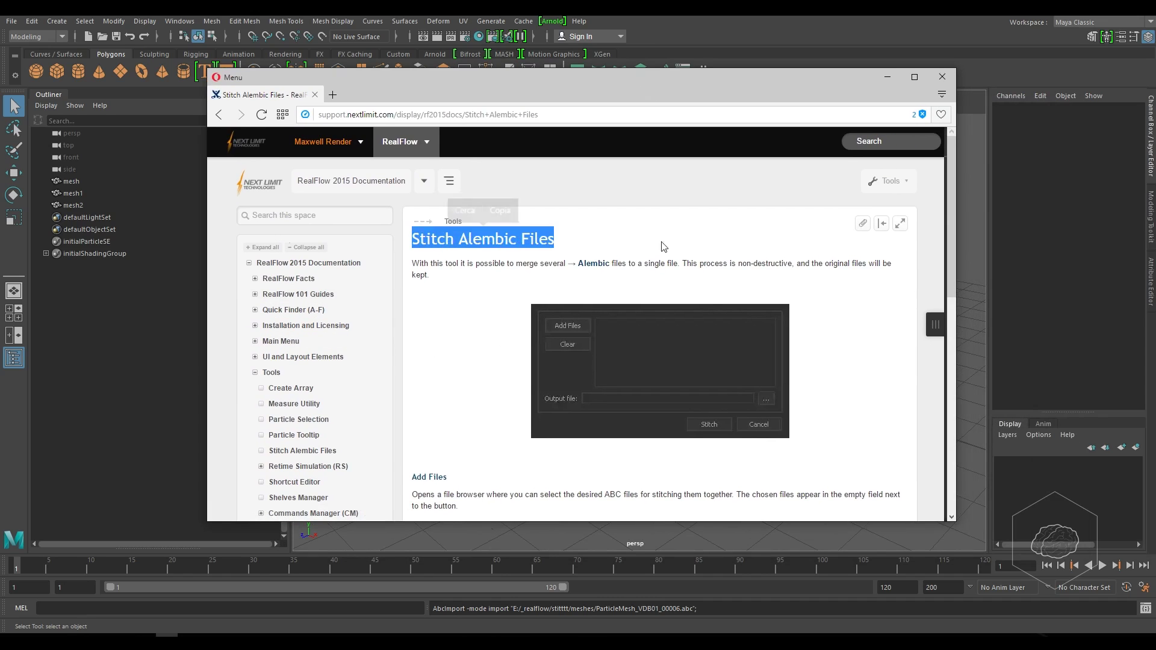
pyautogui.click(454, 282)
pyautogui.scroll(-1, 482, 265)
pyautogui.scroll(1, 464, 248)
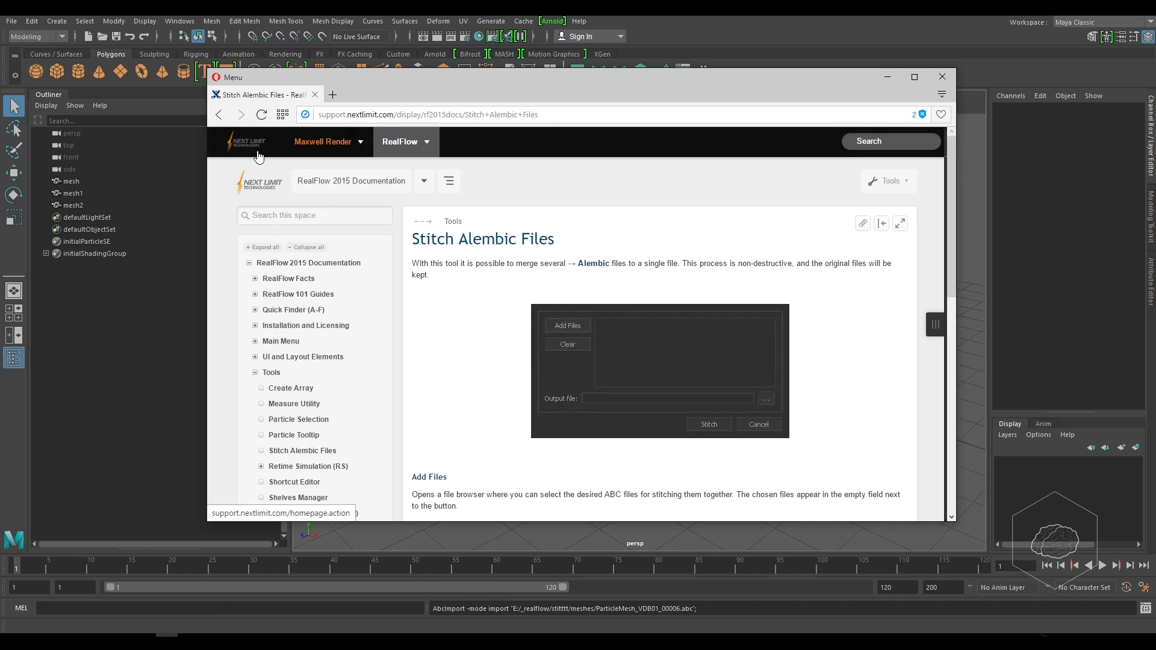
pyautogui.scroll(-1, 388, 330)
pyautogui.scroll(-8, 389, 303)
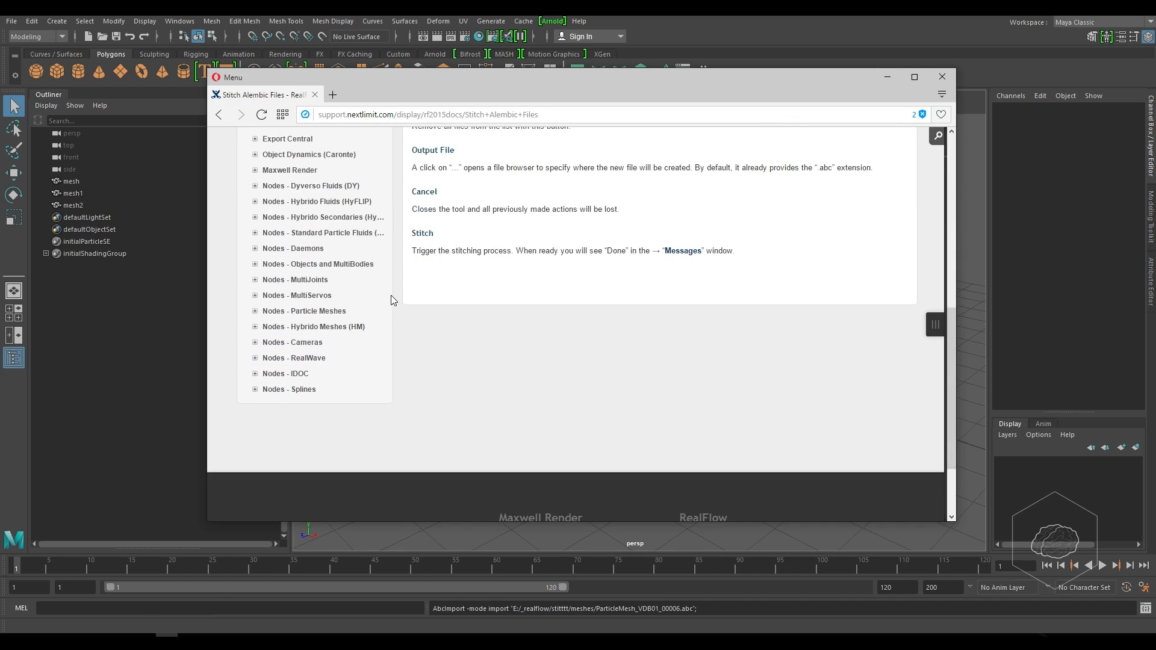
pyautogui.scroll(5, 392, 253)
pyautogui.scroll(4, 541, 337)
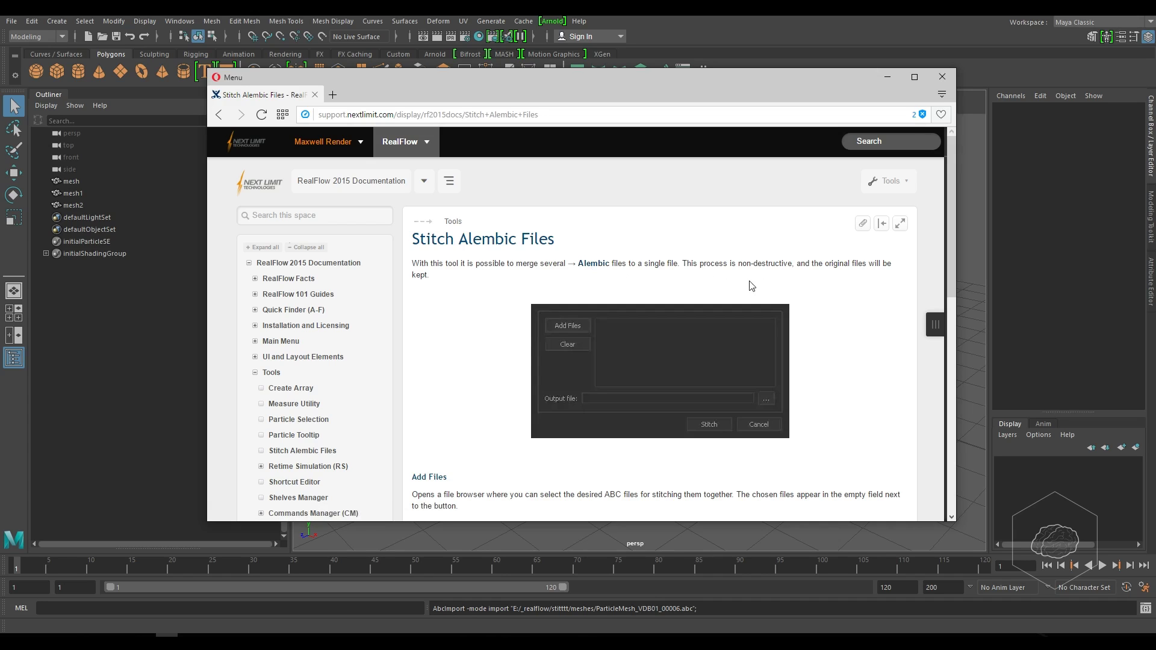
# Bring RealFlow to the front and launch Tools > Stitch alembic files.
pyautogui.click(273, 540)
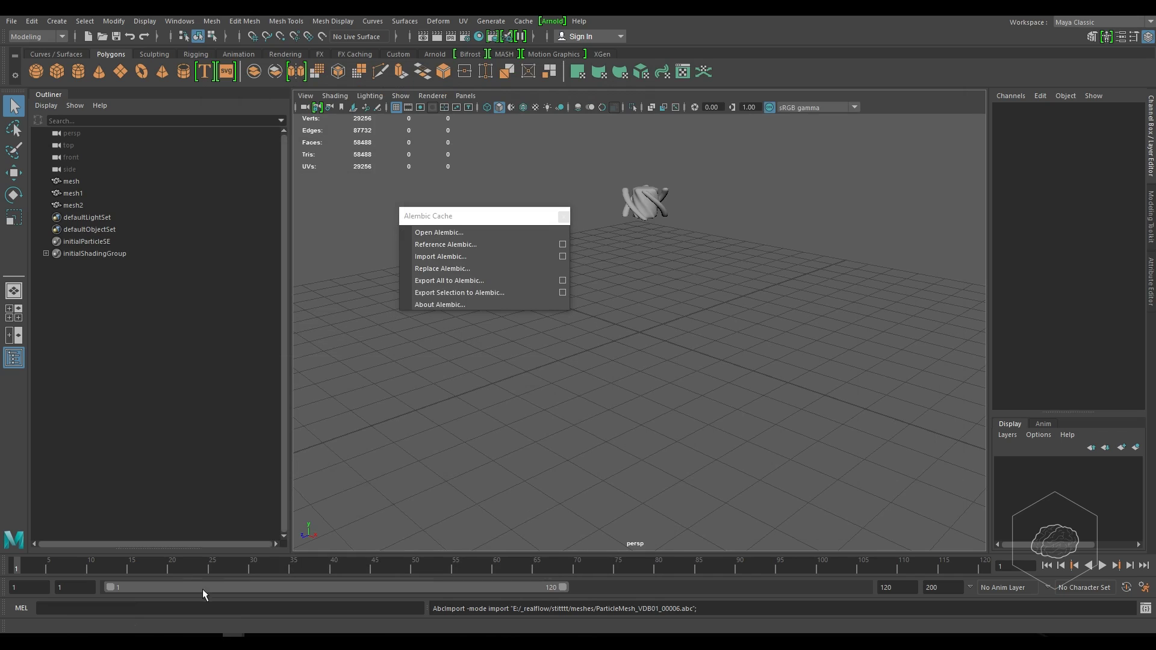
pyautogui.moveTo(211, 637)
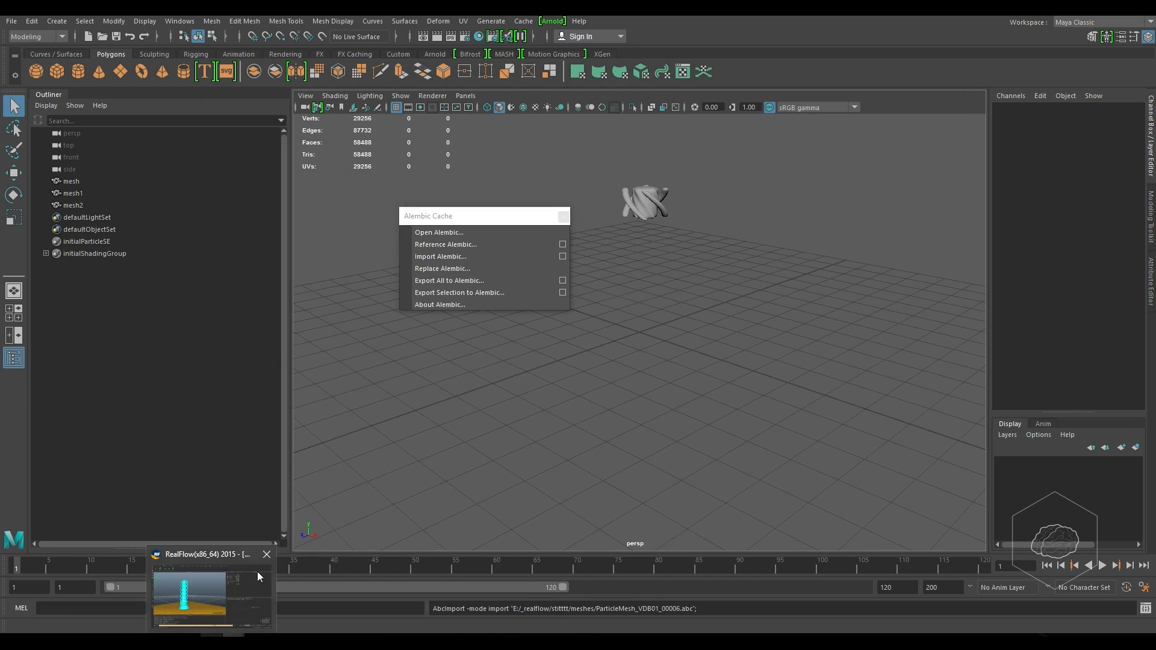
pyautogui.click(256, 572)
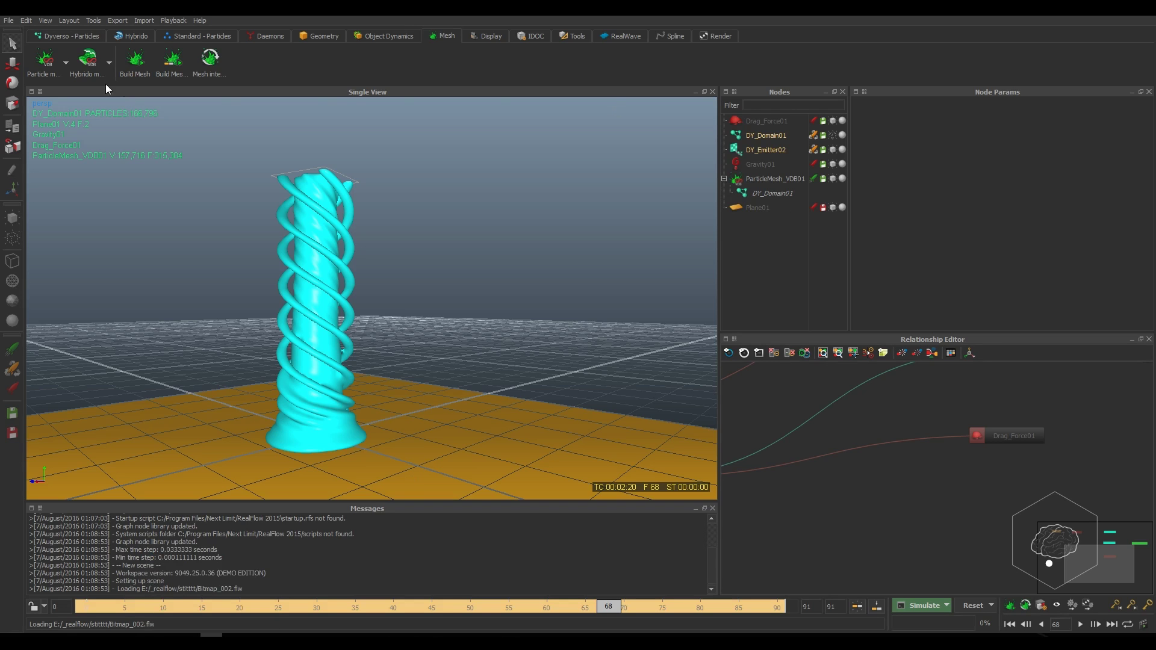
pyautogui.click(93, 20)
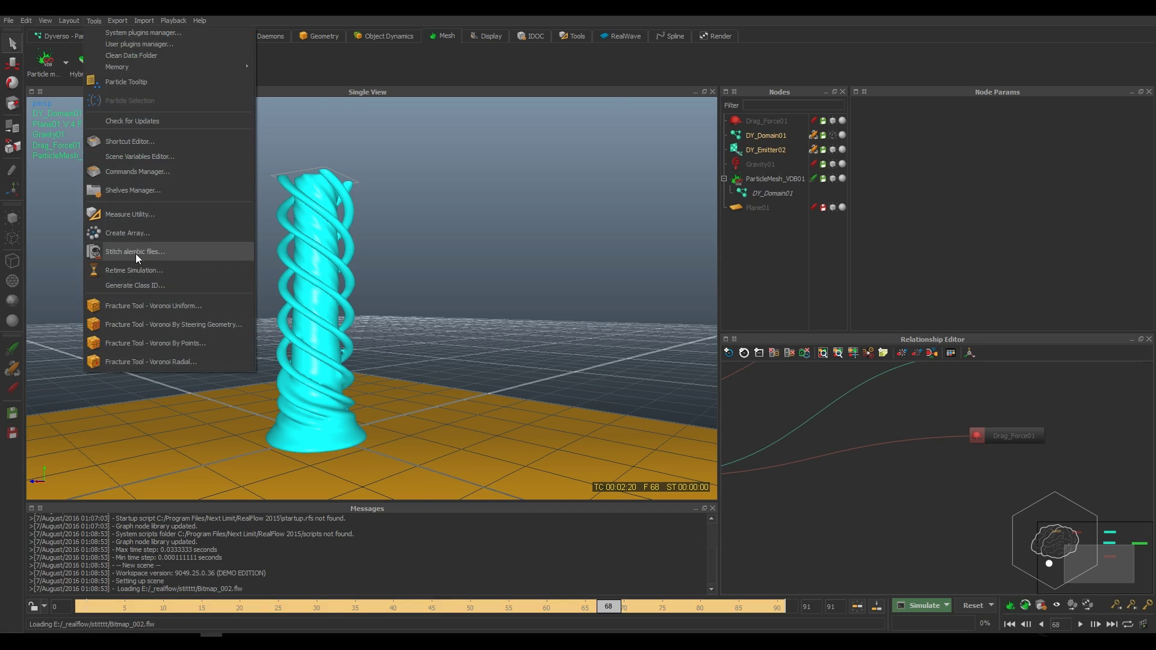
pyautogui.click(133, 251)
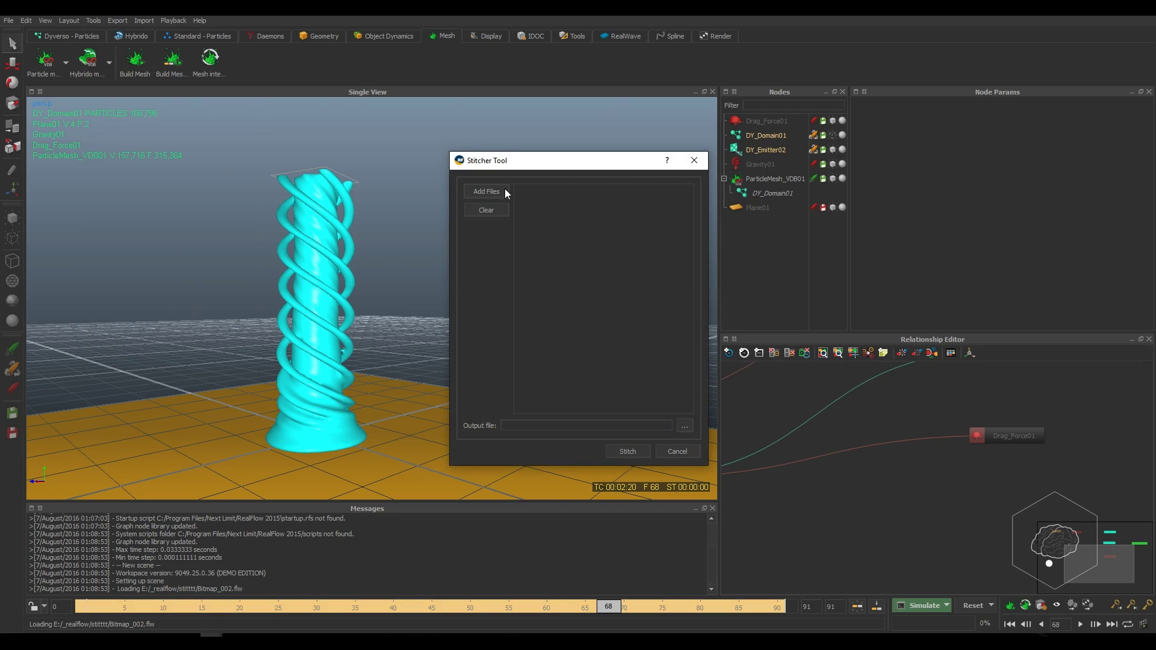
# Add every ParticleMesh_VDB01 .abc file from the meshes folder to the stitcher's file list.
pyautogui.click(500, 192)
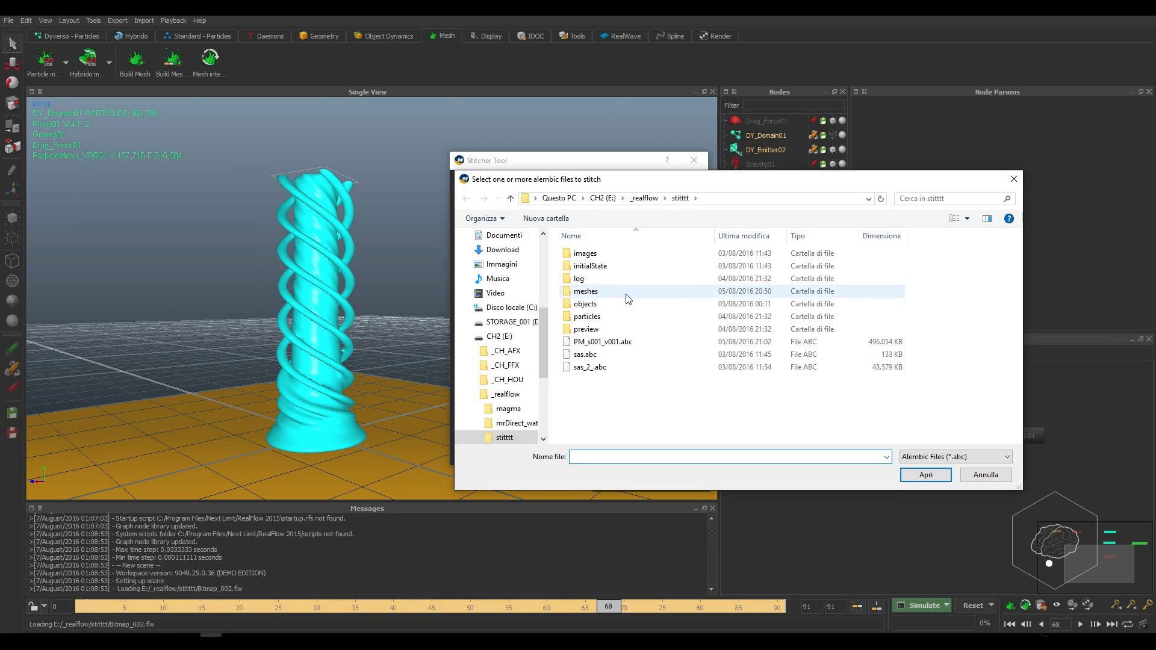
pyautogui.doubleClick(585, 291)
pyautogui.click(620, 253)
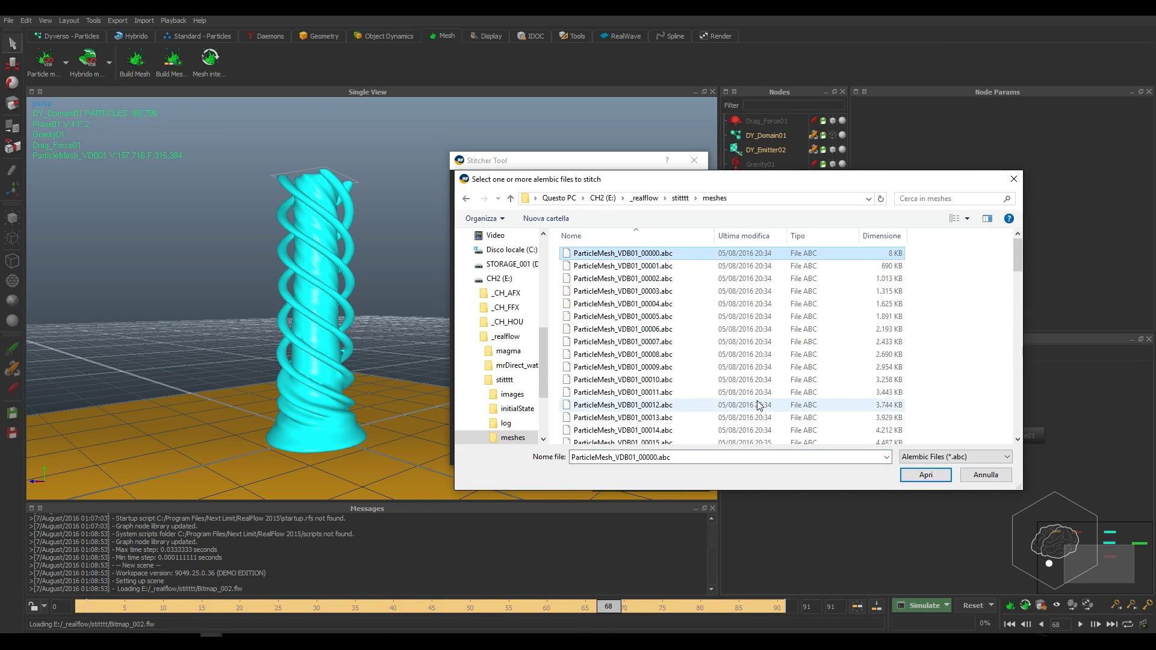
pyautogui.scroll(-12, 757, 403)
pyautogui.scroll(-14, 757, 404)
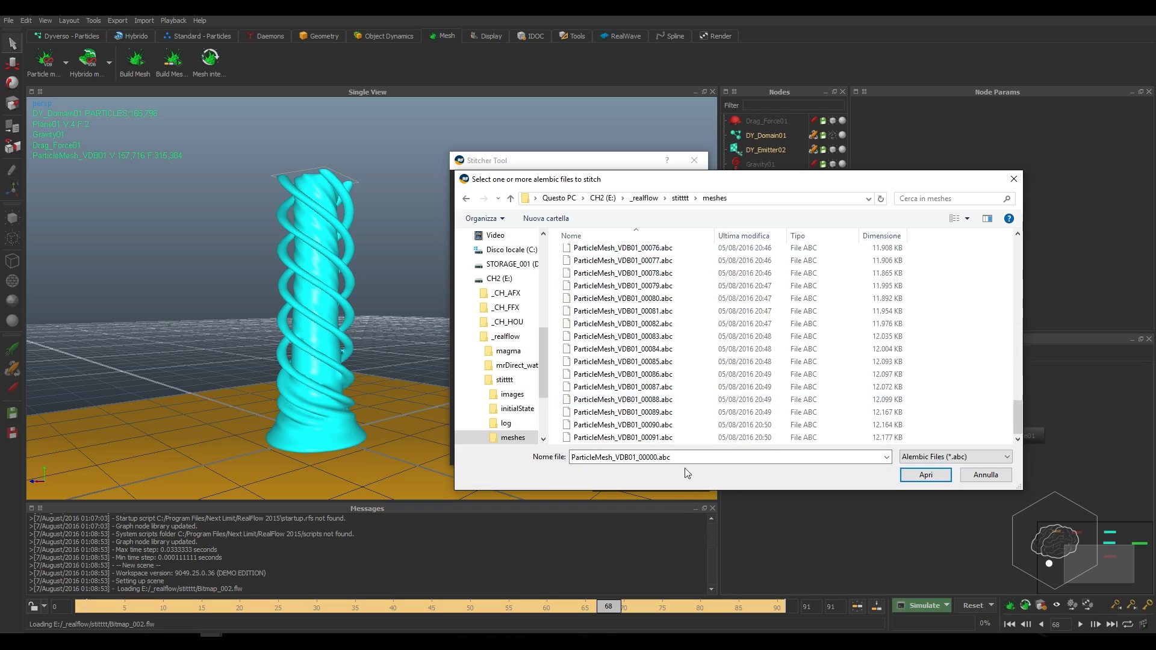
pyautogui.keyDown('shift'); pyautogui.click(698, 438); pyautogui.keyUp('shift')
pyautogui.click(925, 475)
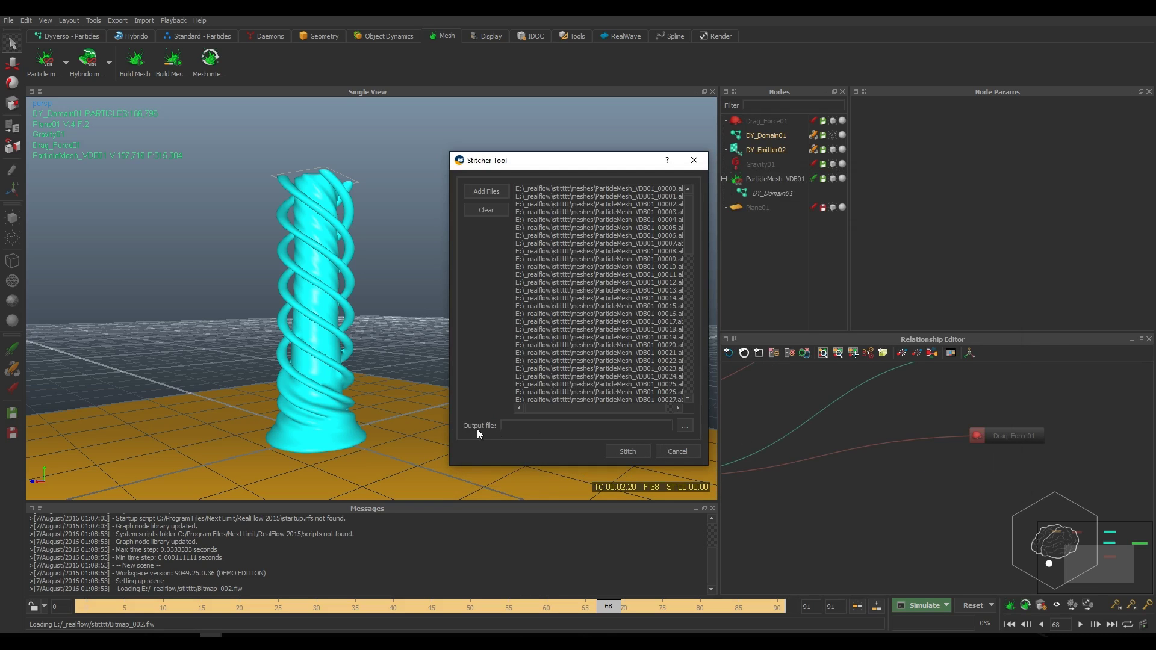
# Browse to PM_s001_v001.abc as the stitched Output file, then cancel the dialog.
pyautogui.click(684, 428)
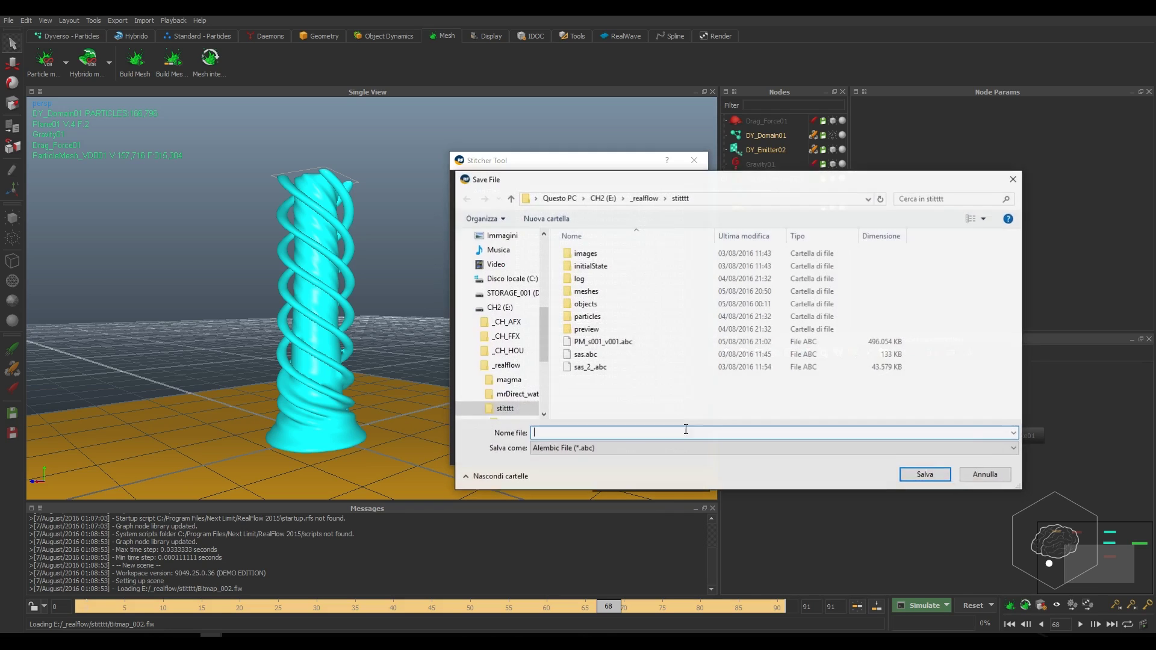
pyautogui.click(610, 342)
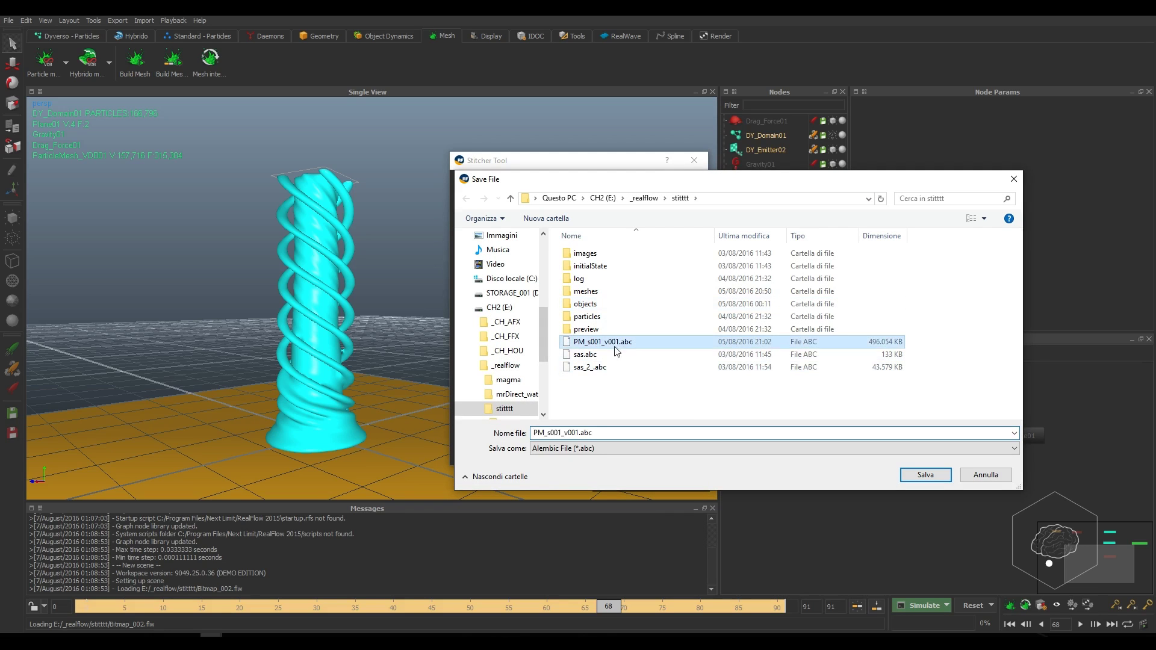
pyautogui.click(1000, 476)
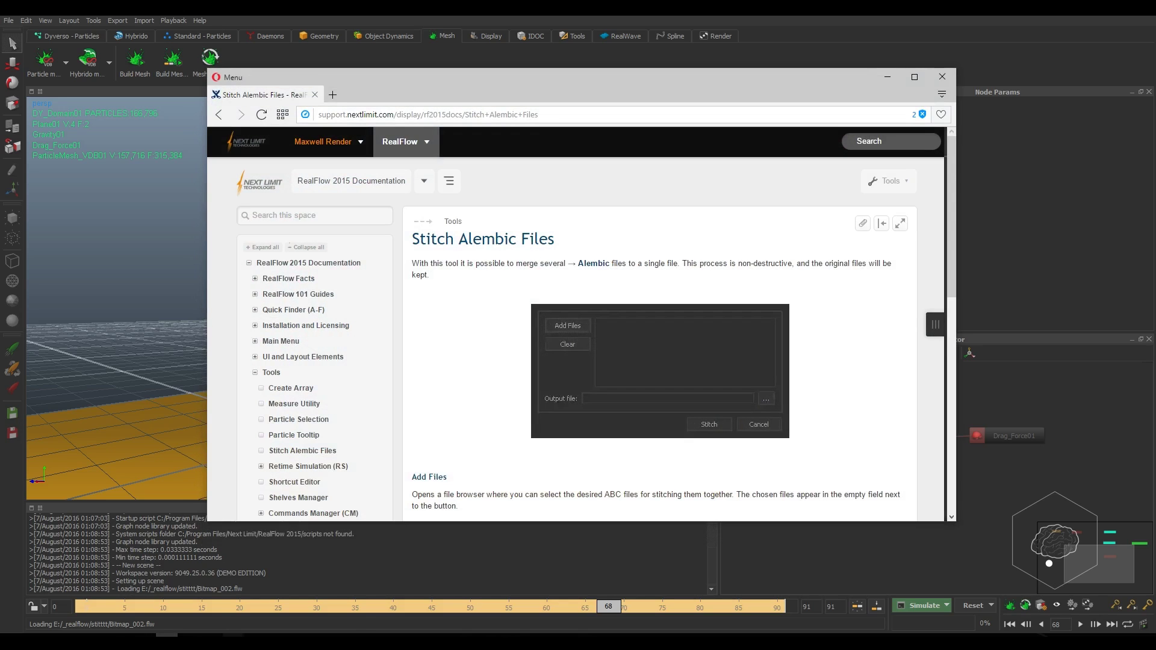
# Delete the old mesh2 in Maya and import the stitched PM_s001_v001.abc Alembic file.
pyautogui.click(334, 599)
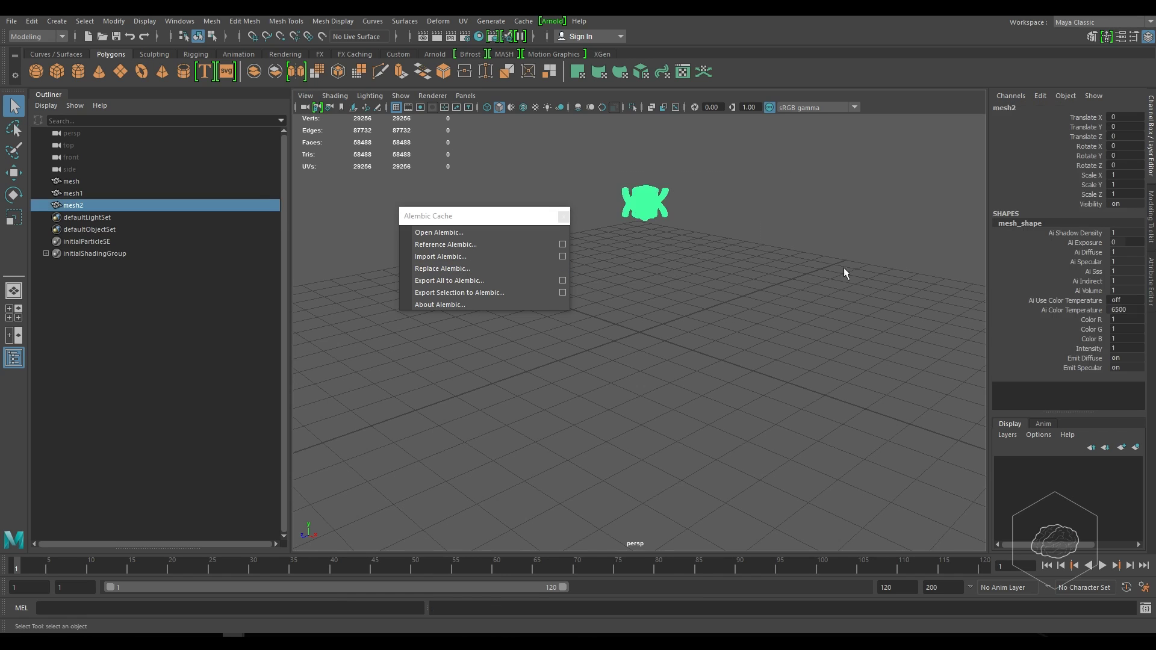
pyautogui.press('Delete')
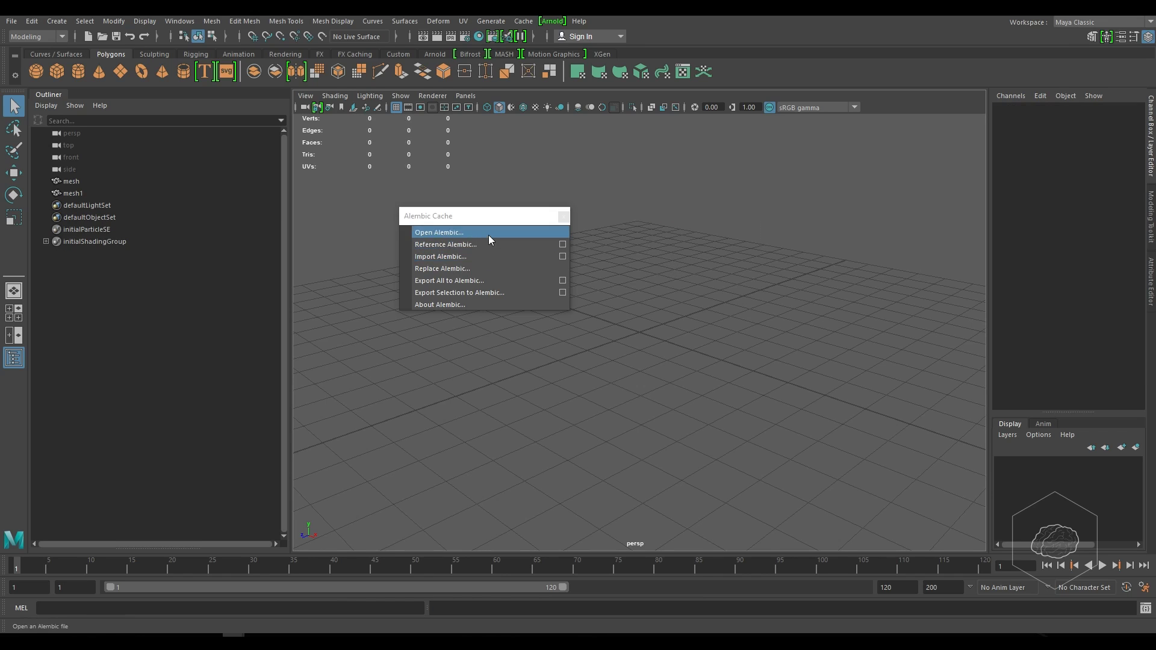
pyautogui.click(490, 255)
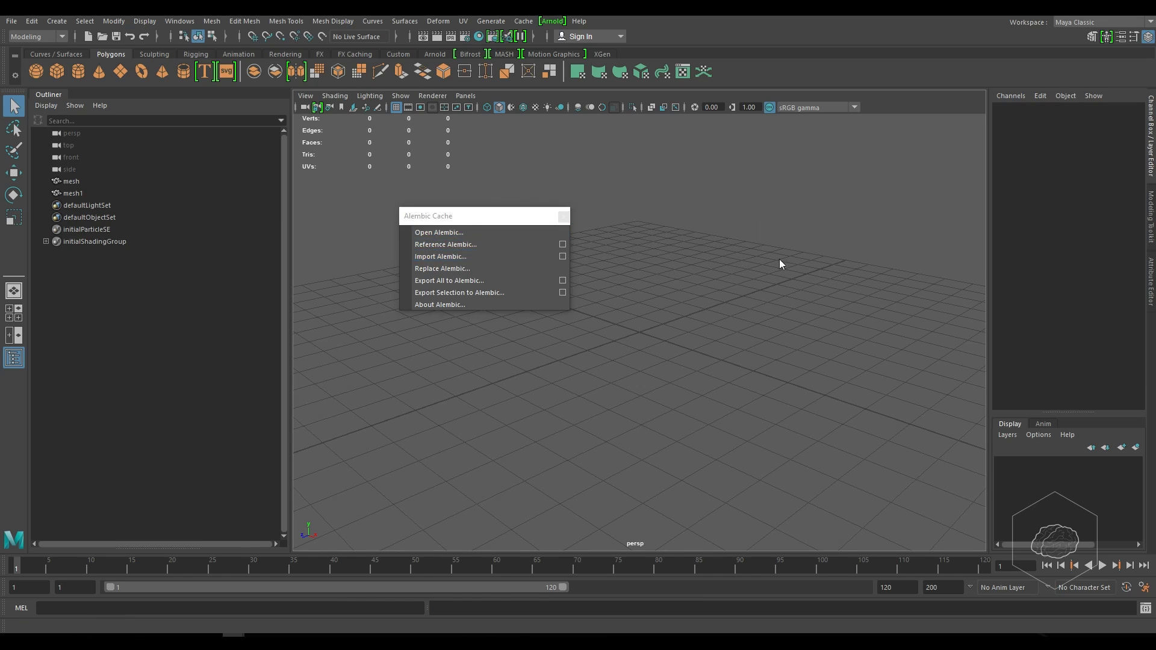
pyautogui.click(360, 245)
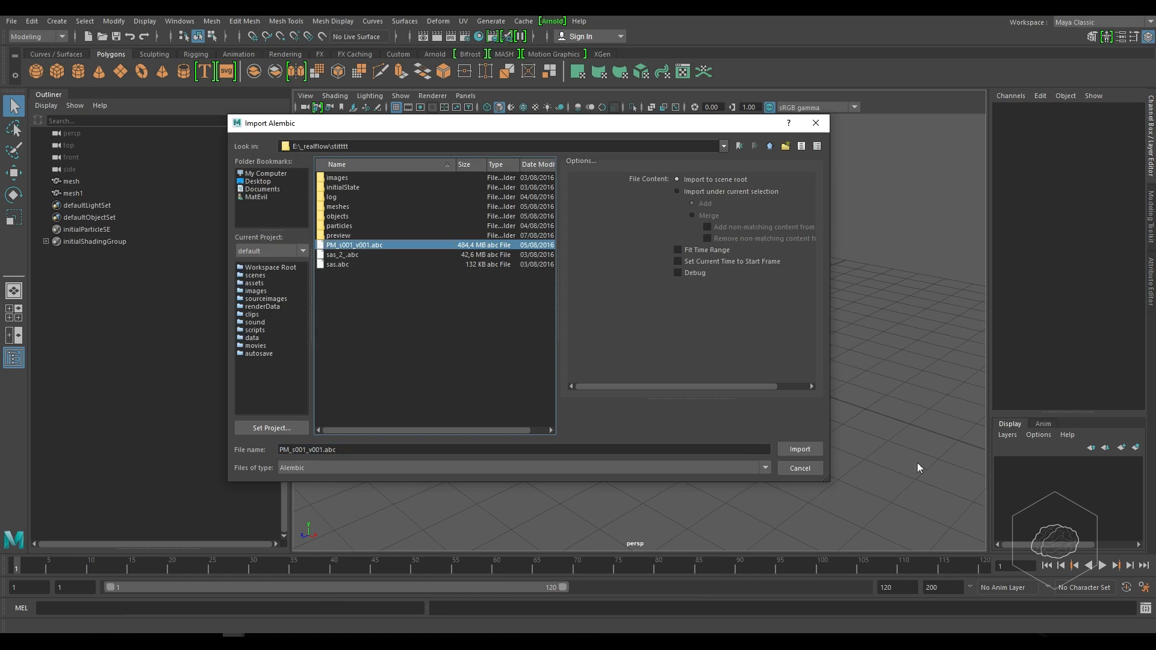
pyautogui.click(800, 450)
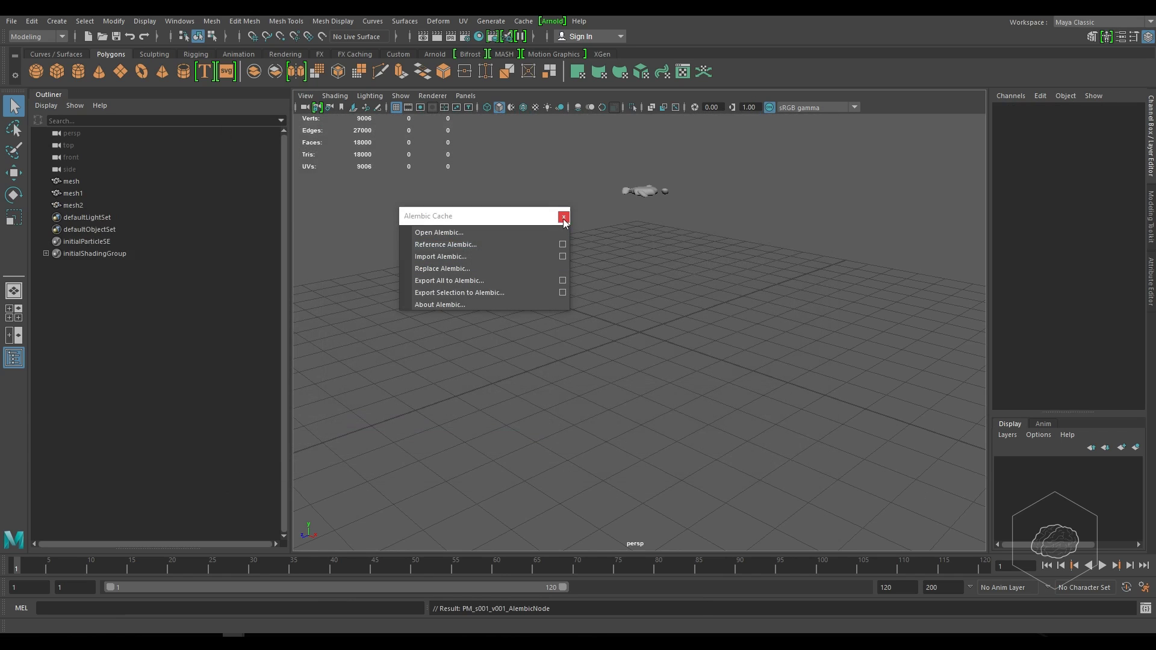
pyautogui.click(563, 217)
# Play the animation and change the playback end frame from 200 to 90.
pyautogui.hotkey('alt', 'v')
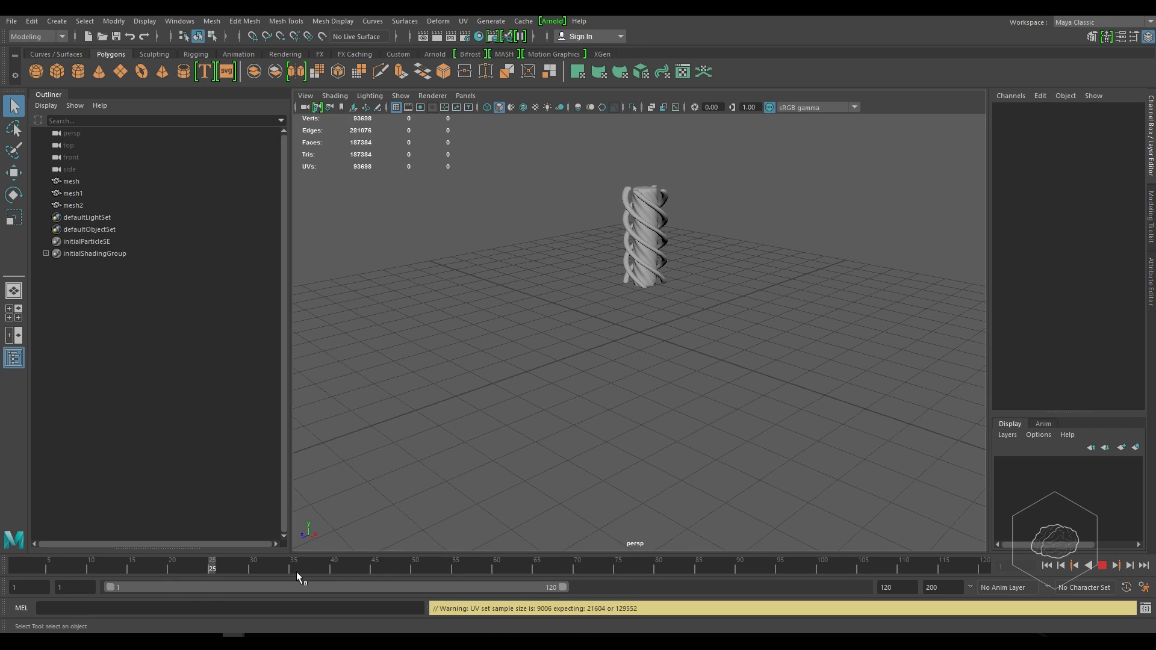
pyautogui.click(959, 589)
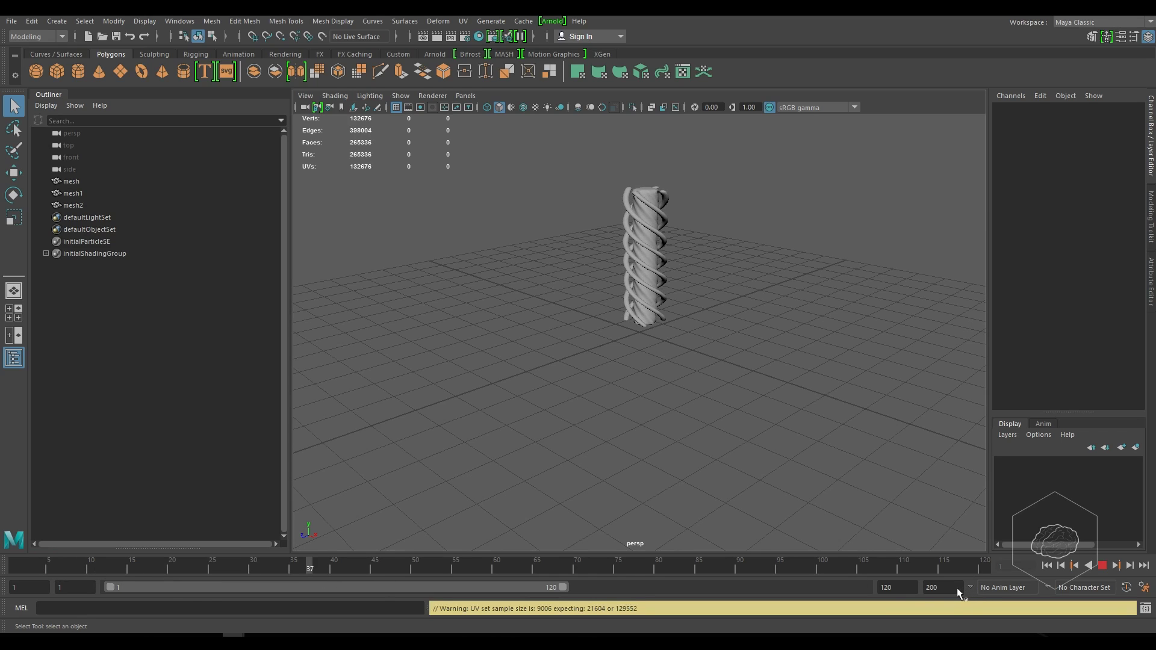
pyautogui.write('90')
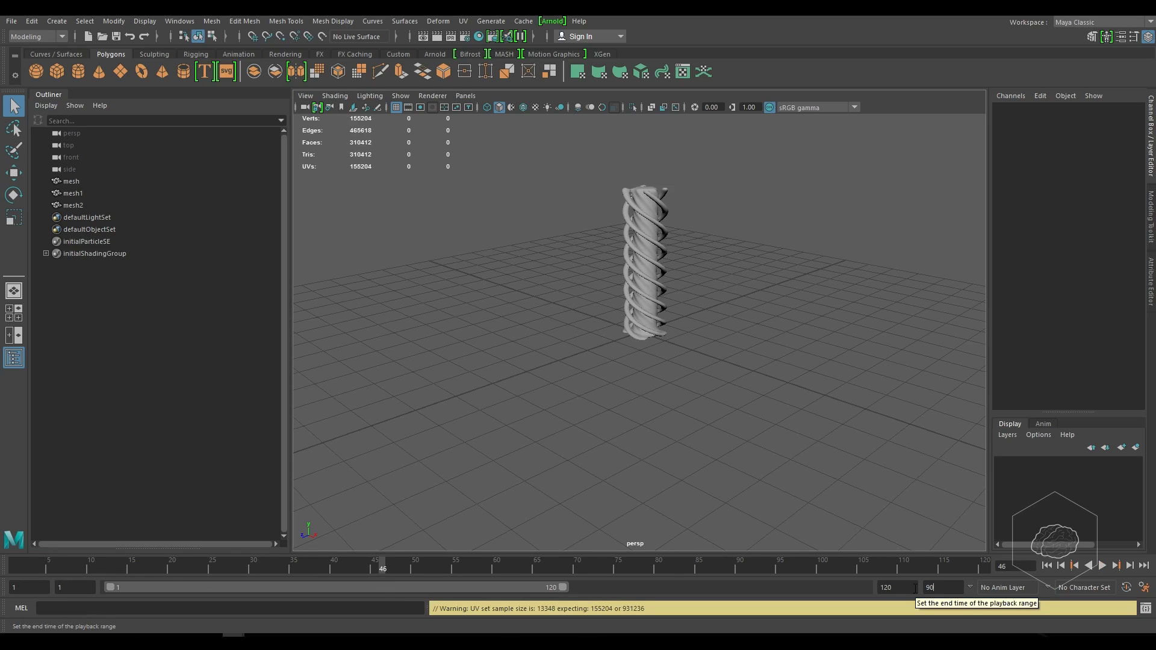
pyautogui.press('Return')
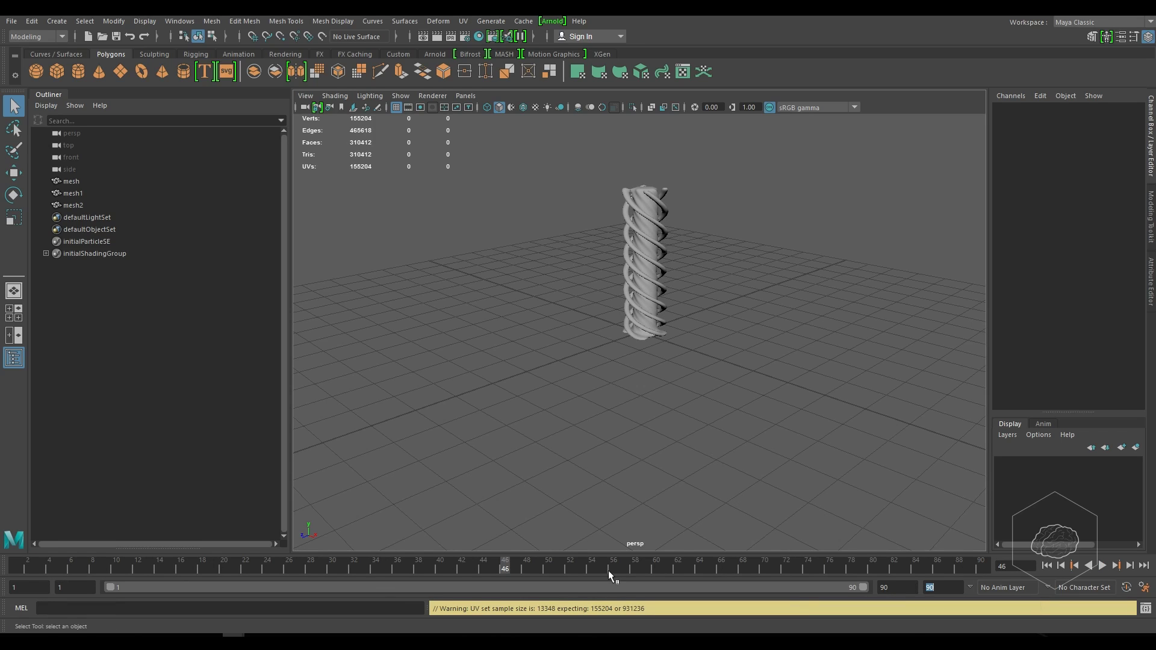
# Replay and stop the animation, then step to frame 81 and zoom in on the column.
pyautogui.hotkey('alt', 'v')
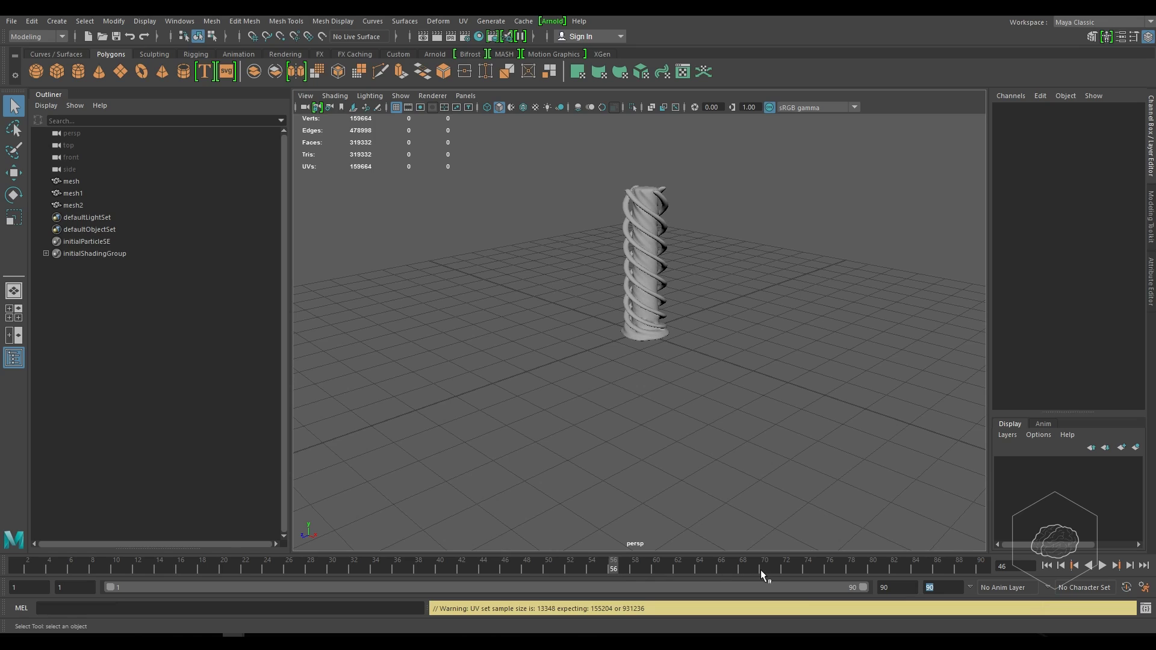
pyautogui.hotkey('alt', 'v')
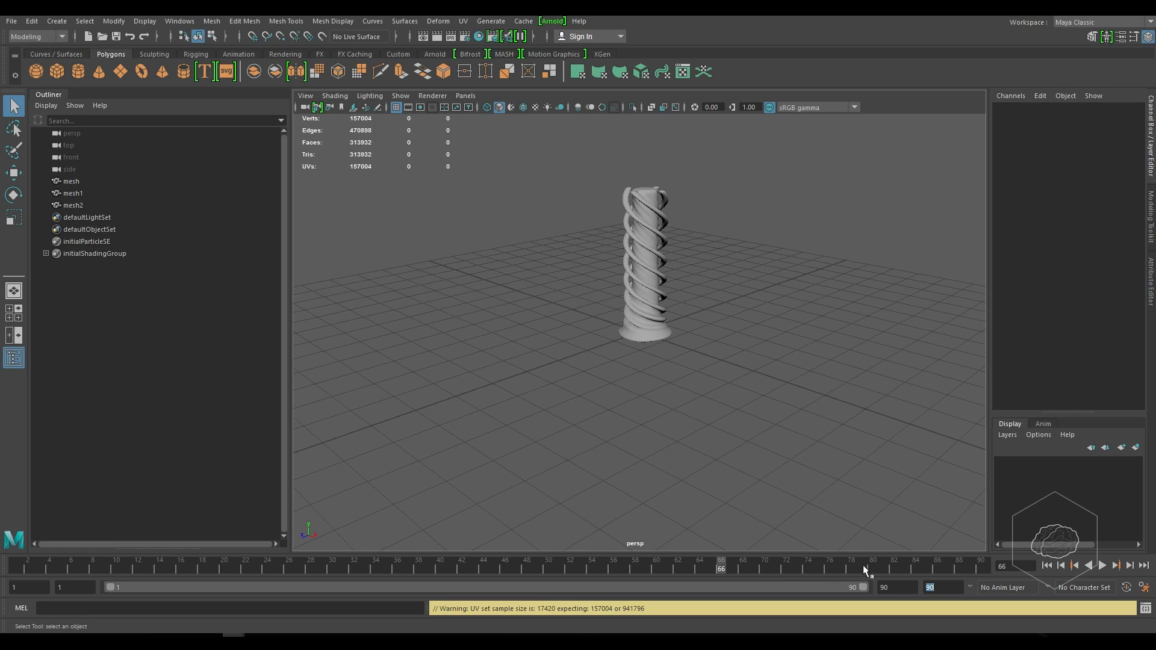
pyautogui.click(1102, 565)
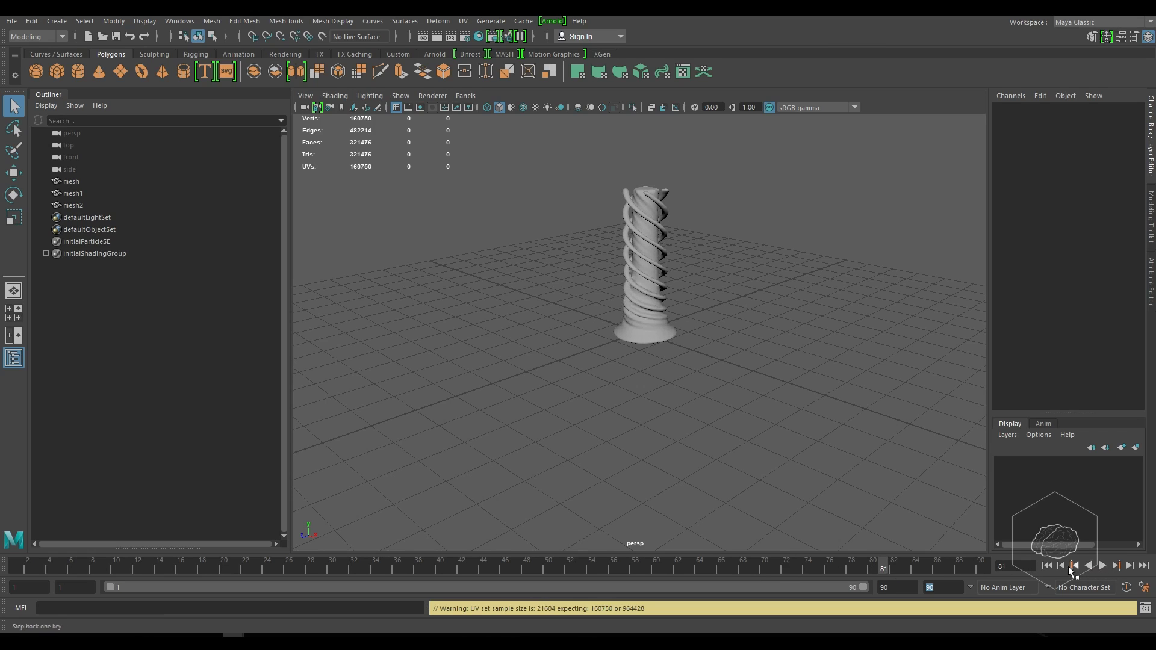
pyautogui.scroll(2, 687, 217)
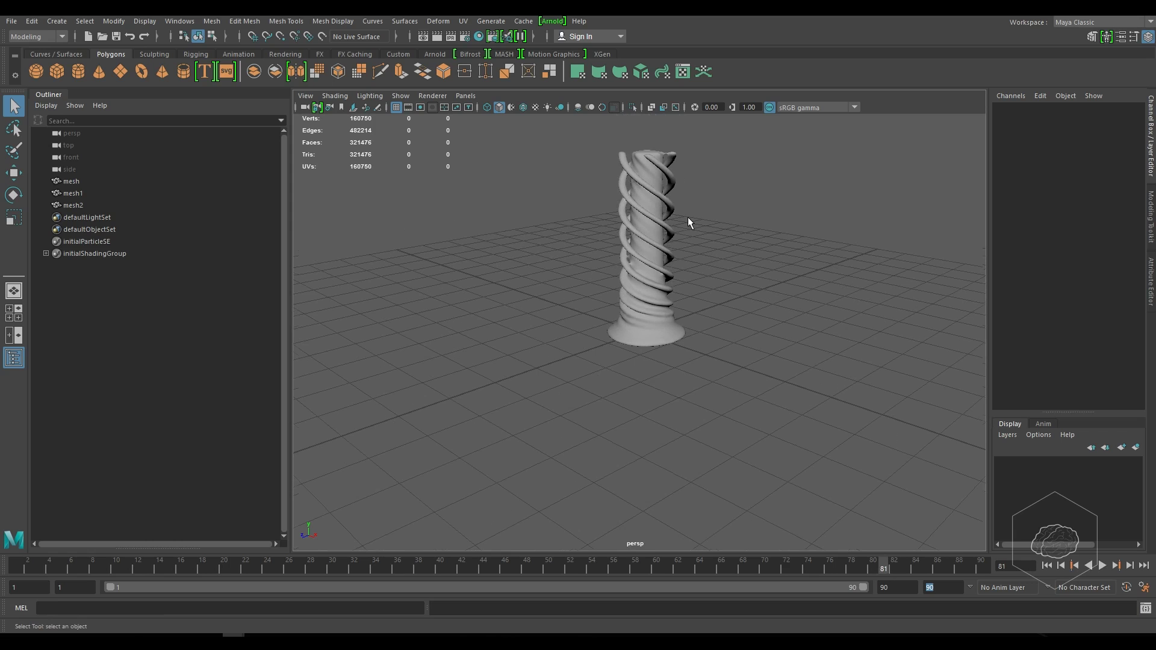
# Tear off the Arnold menu and render the twisted column in Arnold RenderView.
pyautogui.keyDown('alt'); pyautogui.moveTo(762, 180); pyautogui.dragTo(654, 313); pyautogui.keyUp('alt')
pyautogui.click(557, 22)
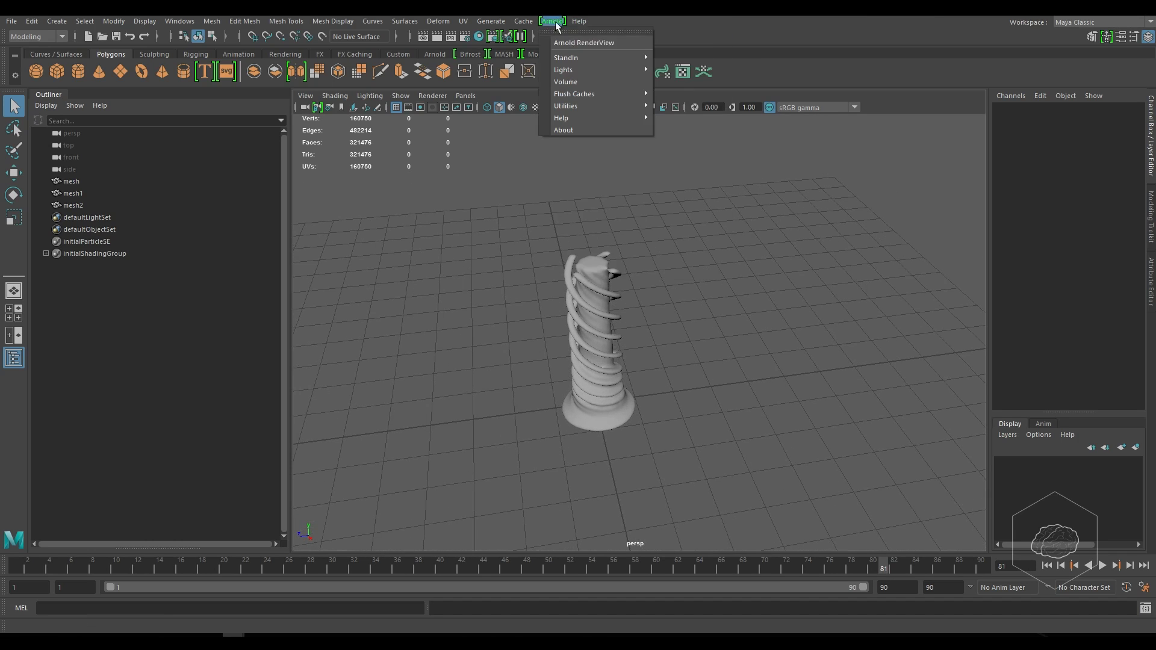
pyautogui.click(561, 30)
pyautogui.moveTo(598, 23); pyautogui.dragTo(697, 89)
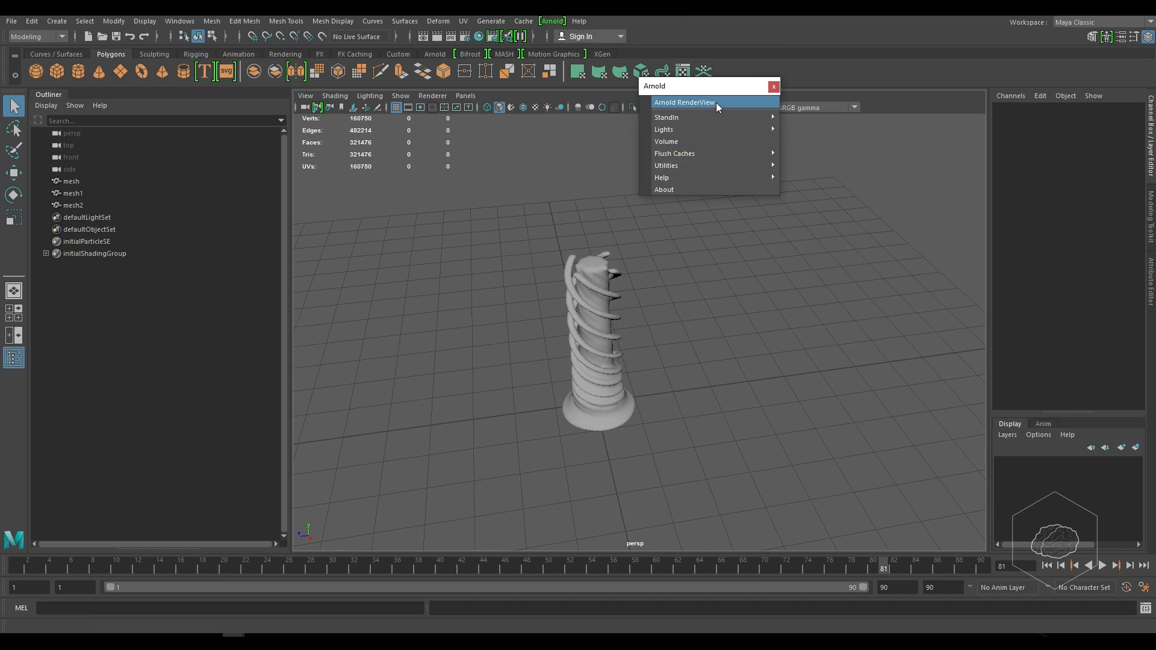
pyautogui.click(716, 102)
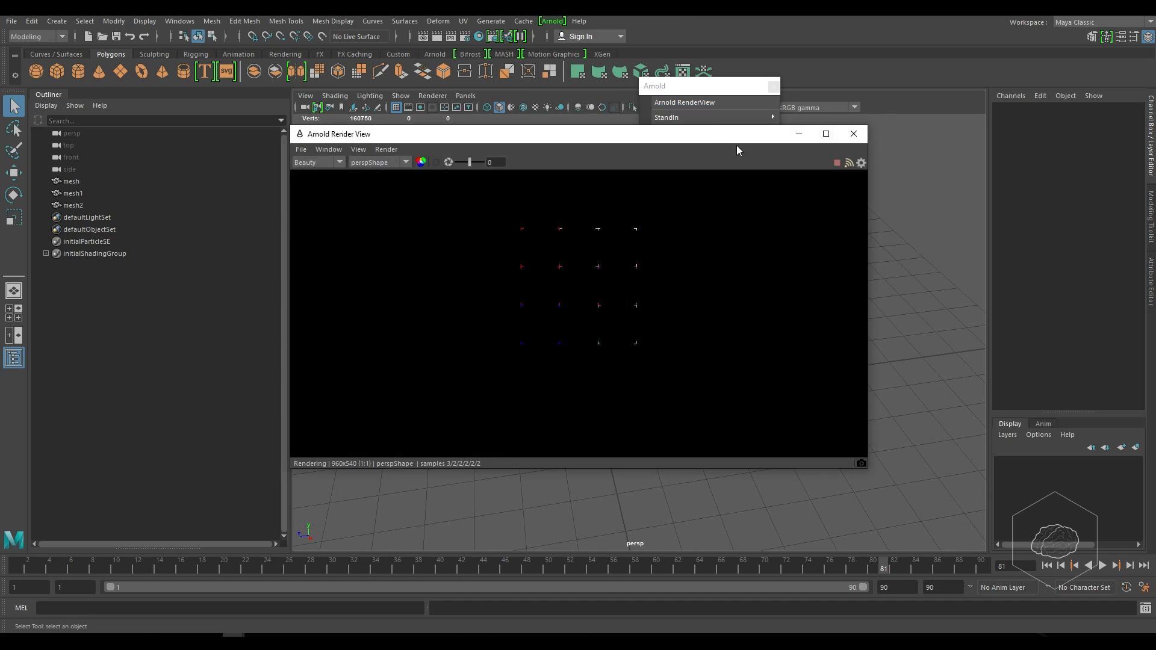
pyautogui.moveTo(729, 141); pyautogui.dragTo(710, 140)
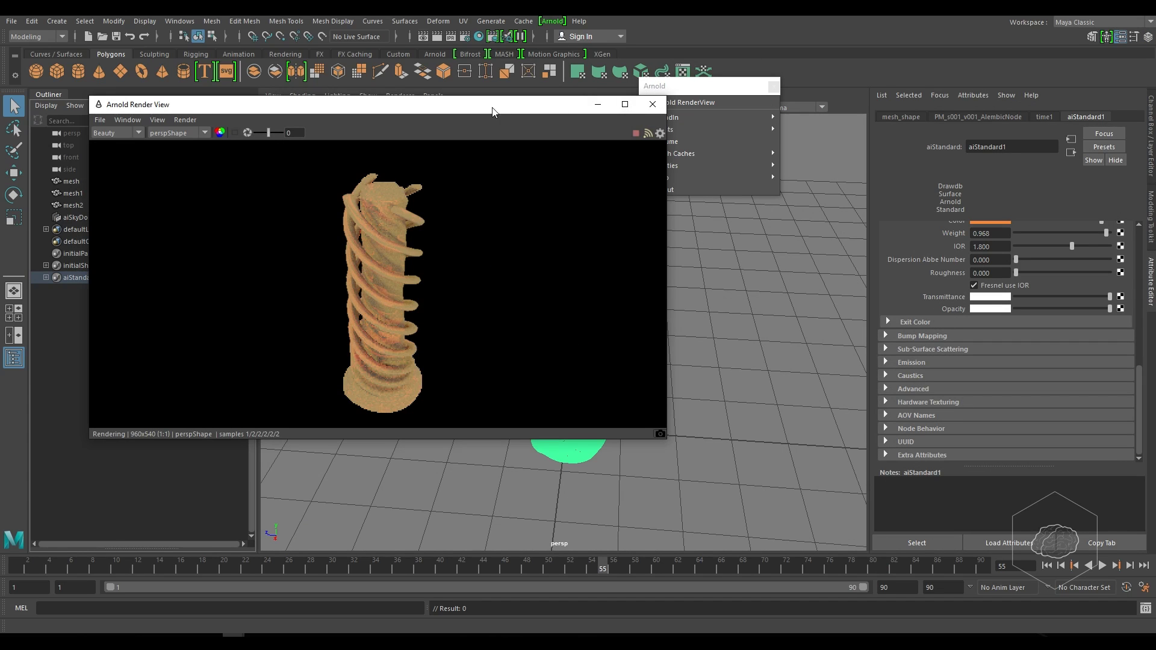
pyautogui.moveTo(492, 112); pyautogui.dragTo(672, 138)
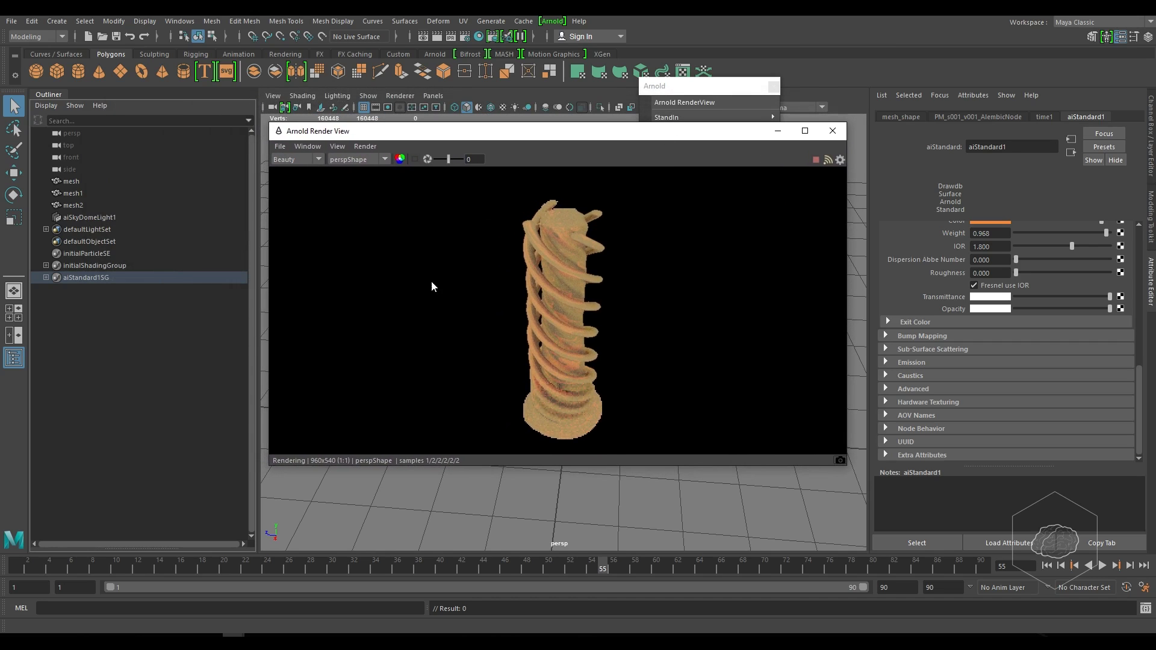